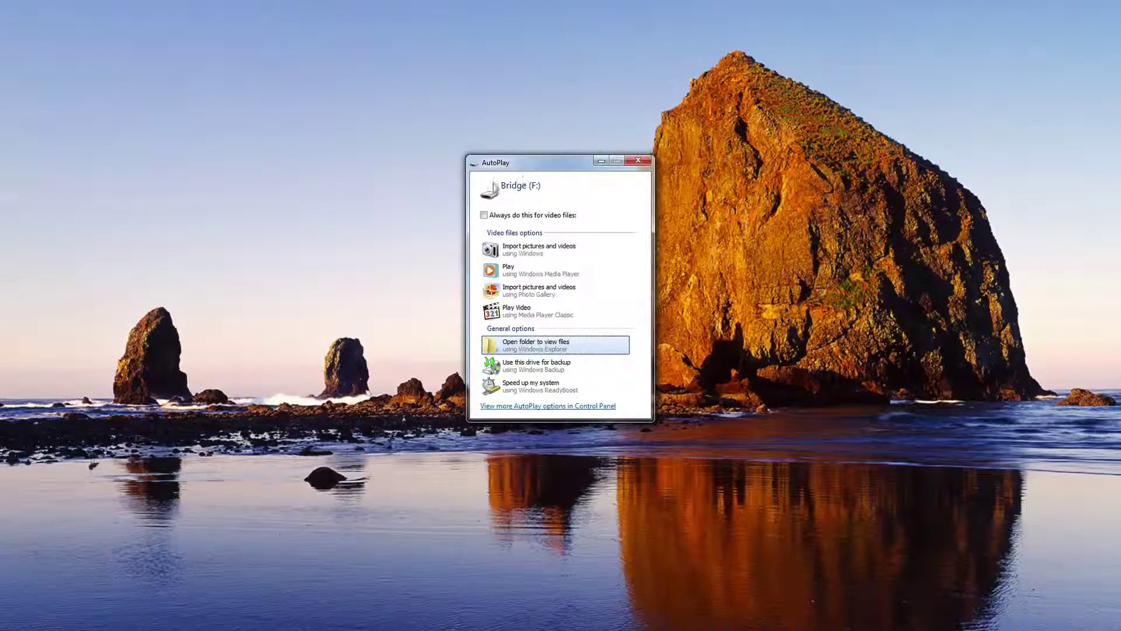
Step: Open the Bridge (F:) drive and try to copy its Digital HD folder to the desktop
click(489, 348)
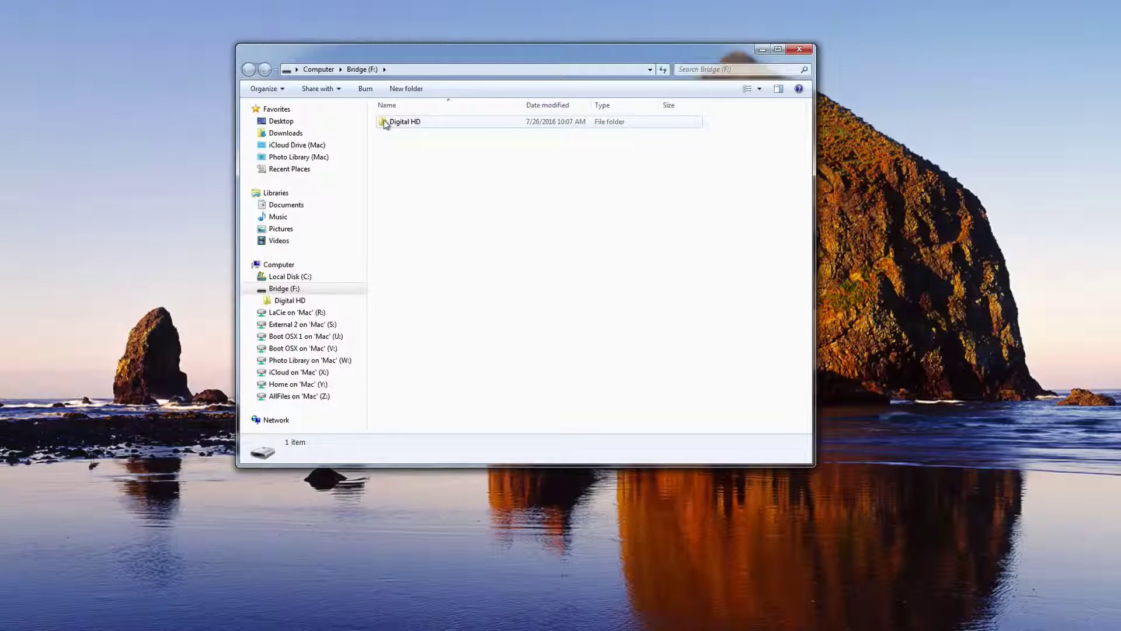
click(385, 122)
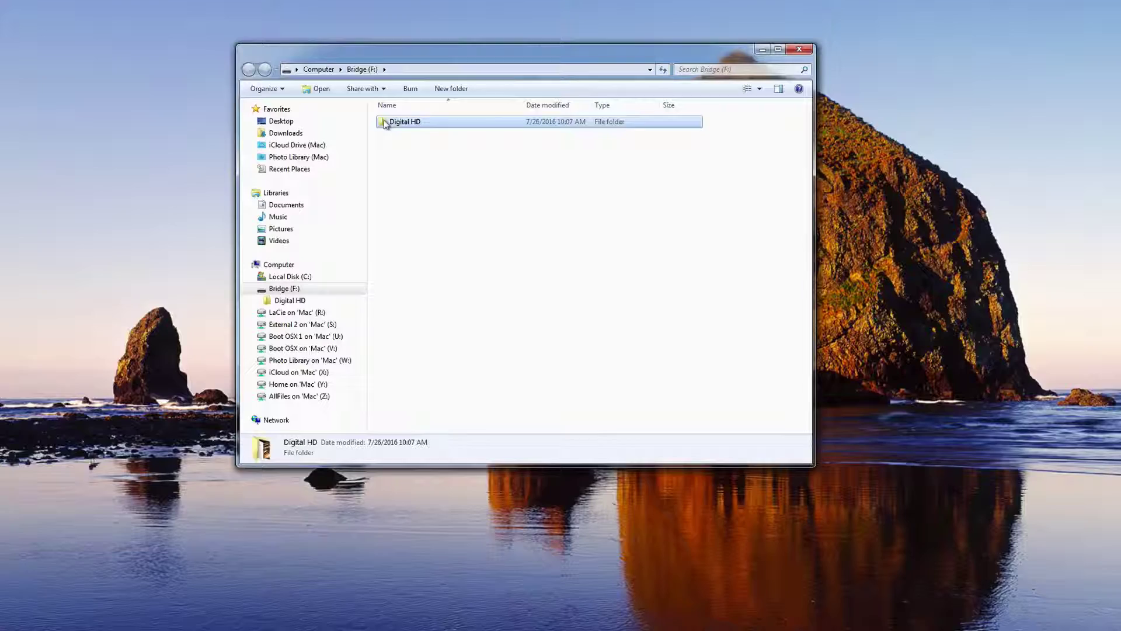
drag(385, 124, 40, 277)
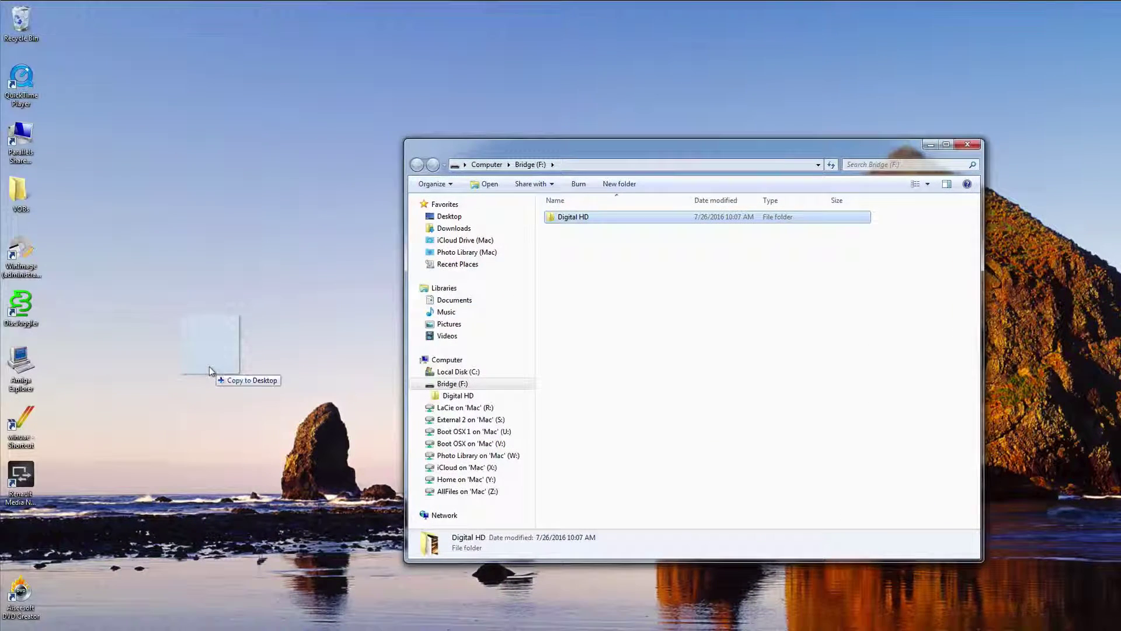
drag(209, 368, 209, 368)
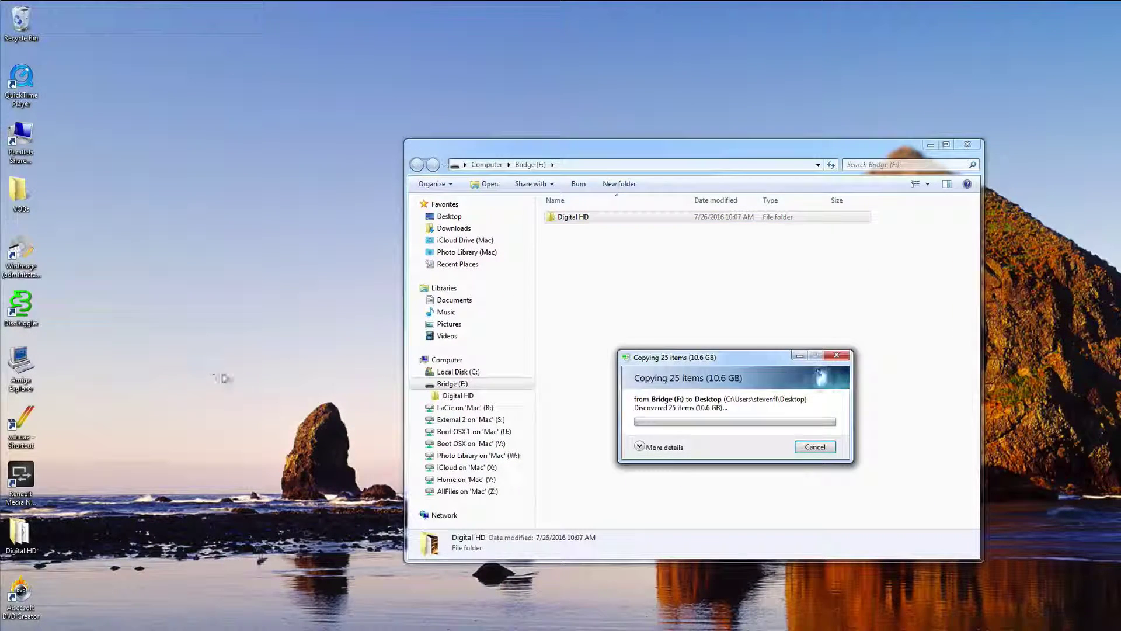
click(815, 447)
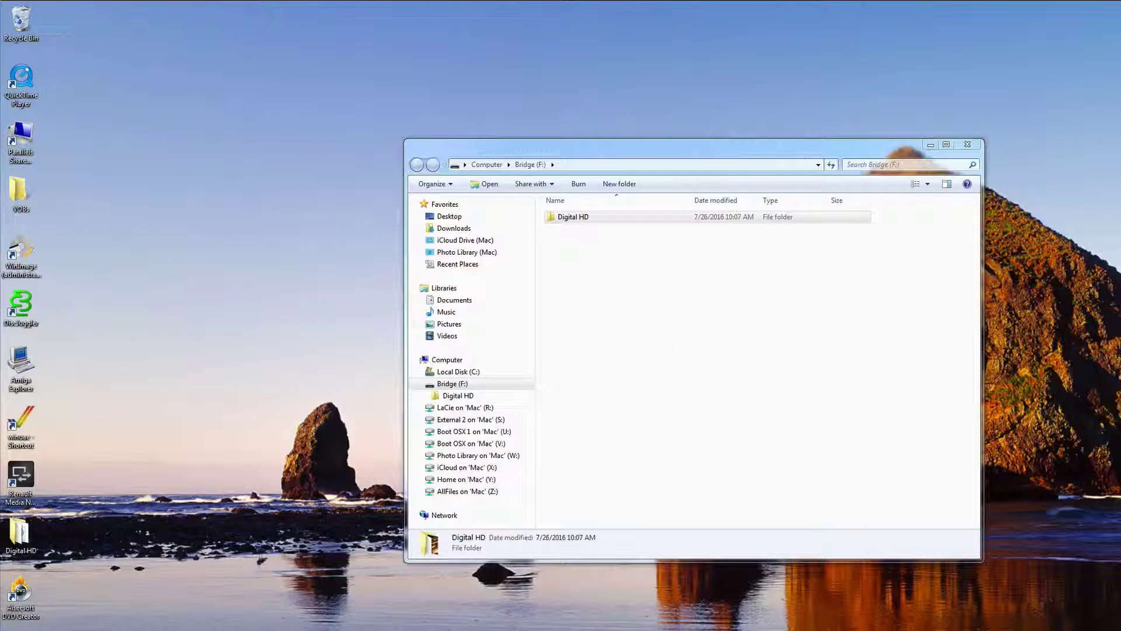
click(968, 143)
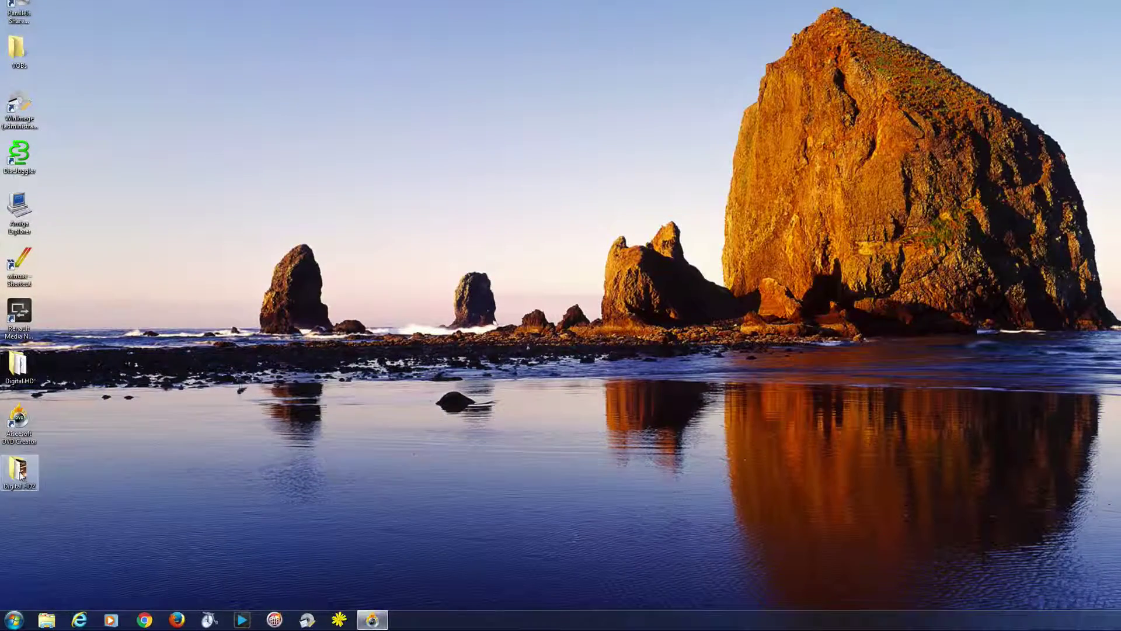
Step: Open the Digital HD2 folder on the desktop and inspect its Our Family Movies file and Reels folder
double_click(19, 470)
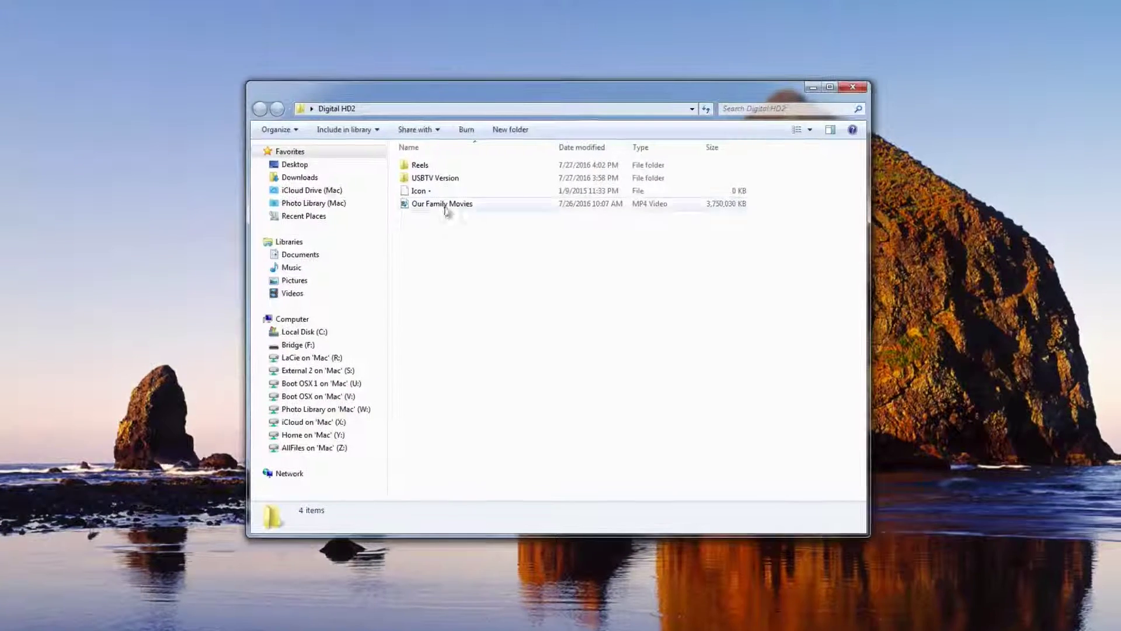
click(444, 205)
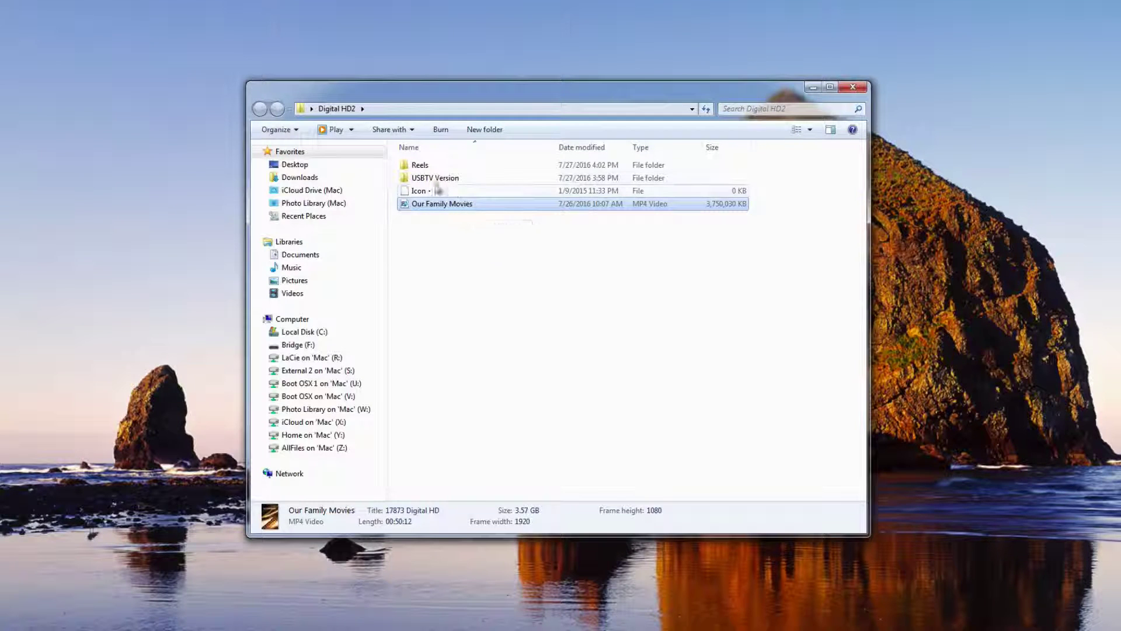
mouse_move(428, 183)
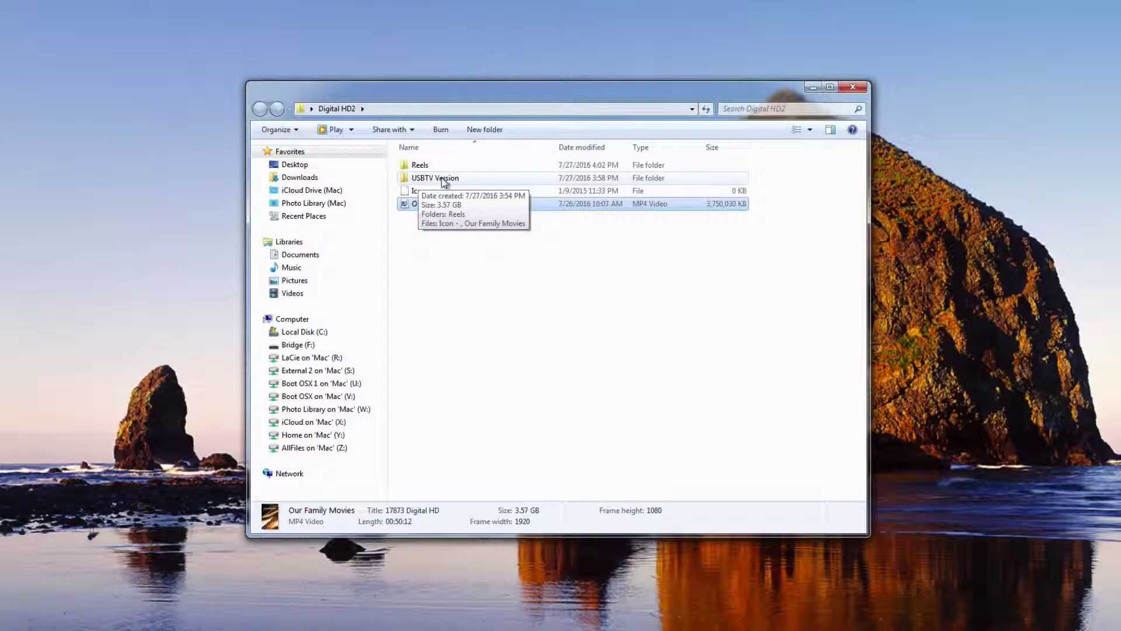
double_click(407, 168)
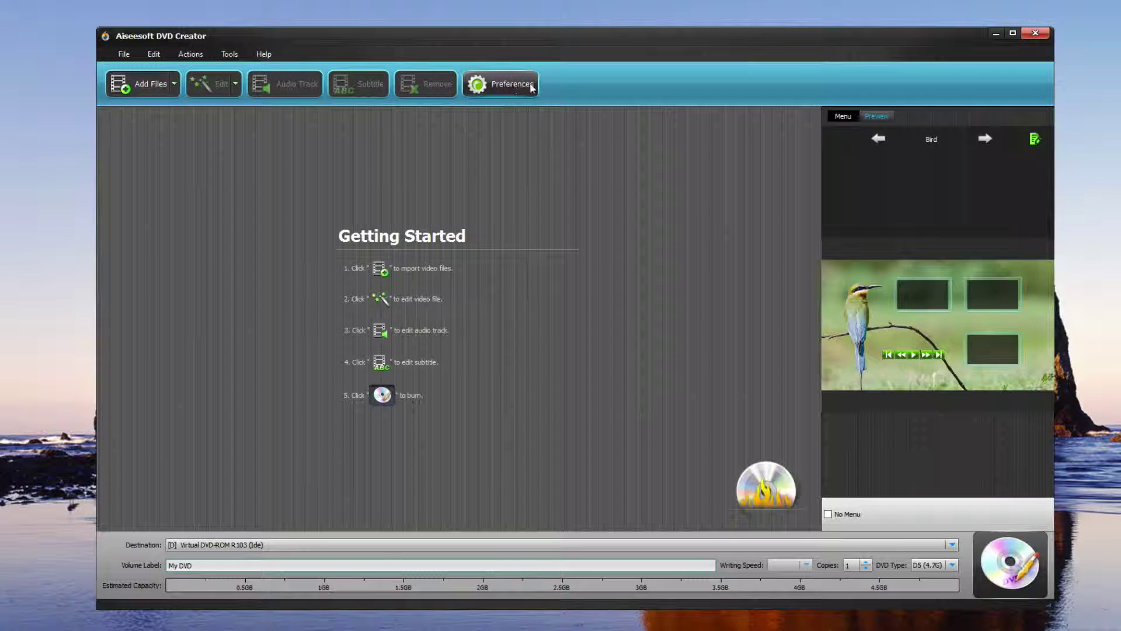
Step: Set the output preferences in Aiseesoft DVD Creator to PAL video format and 16:9 aspect ratio
click(508, 82)
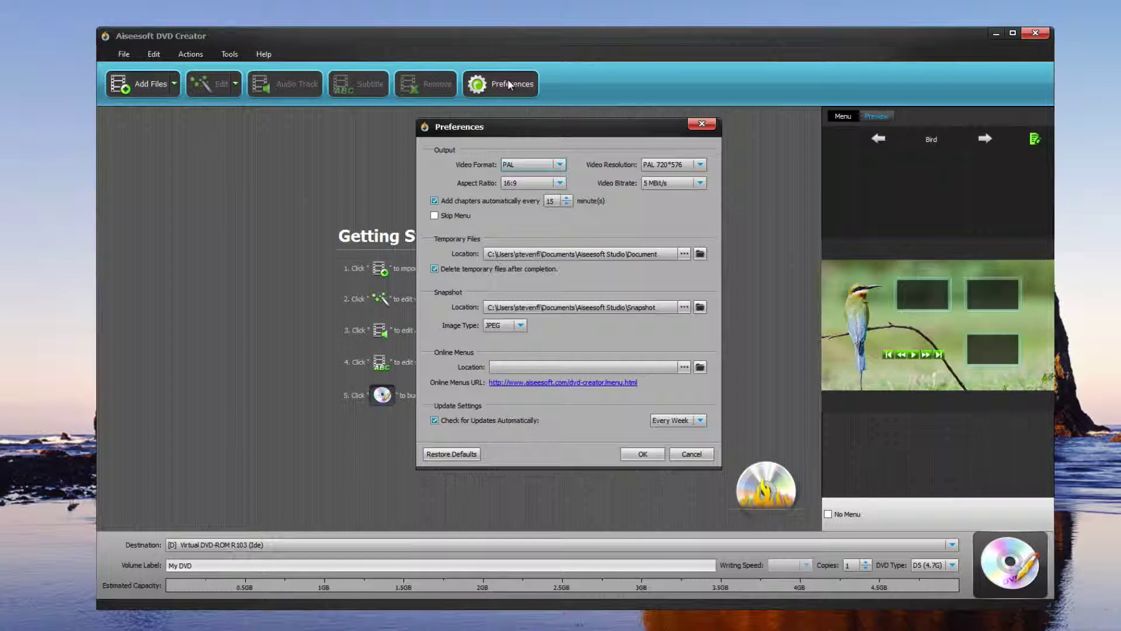
click(554, 164)
click(550, 172)
click(558, 184)
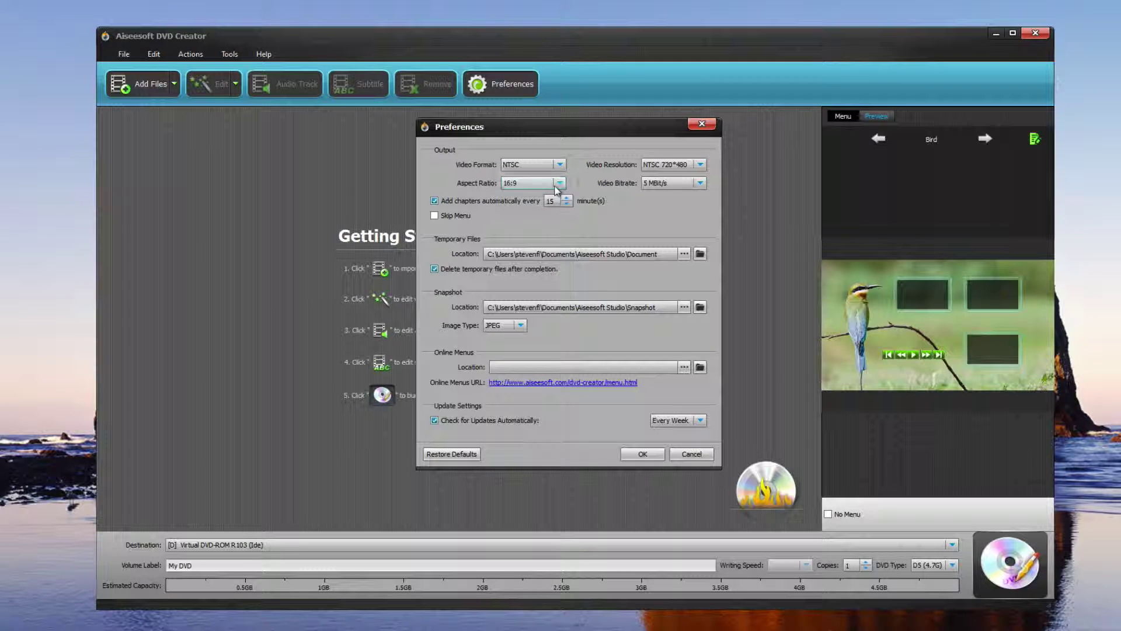
click(557, 186)
scroll(557, 185, up, 1)
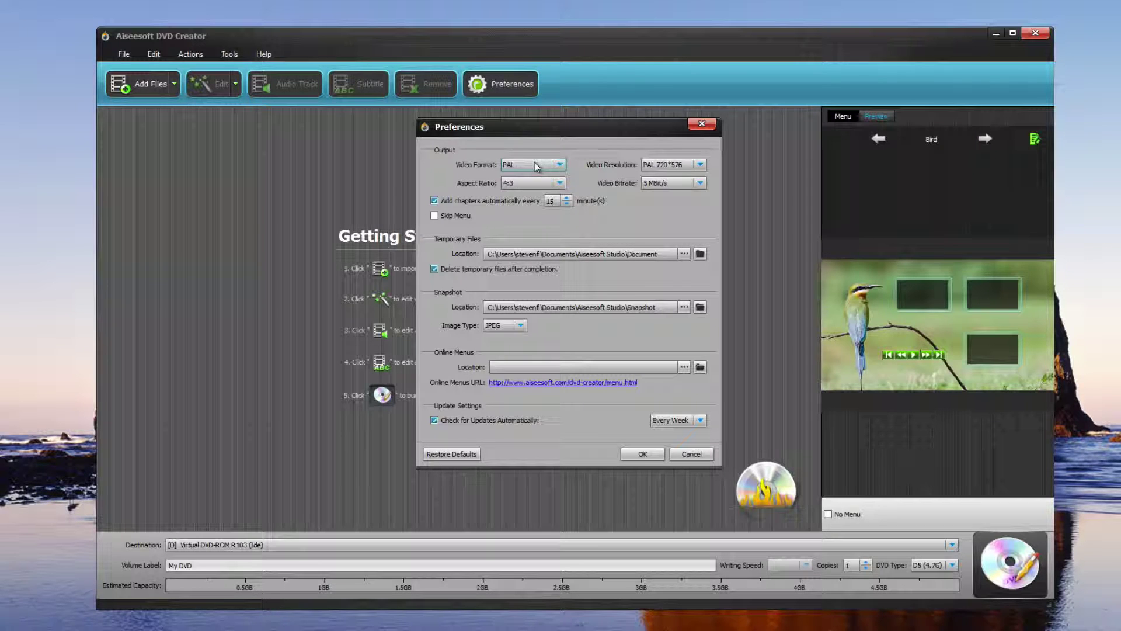
click(558, 166)
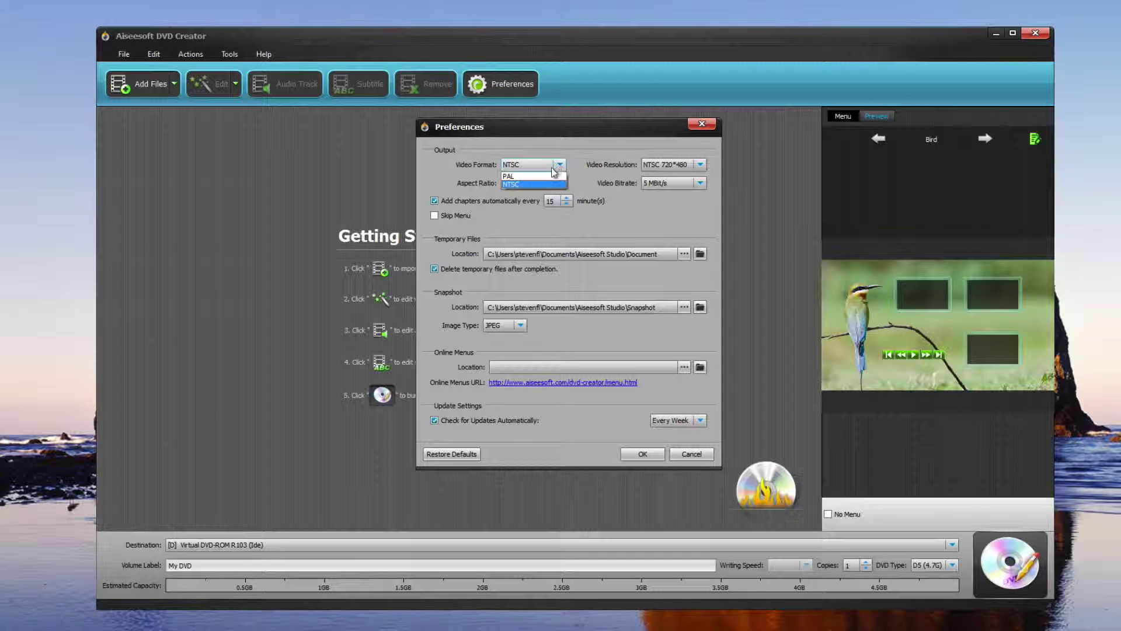
click(549, 175)
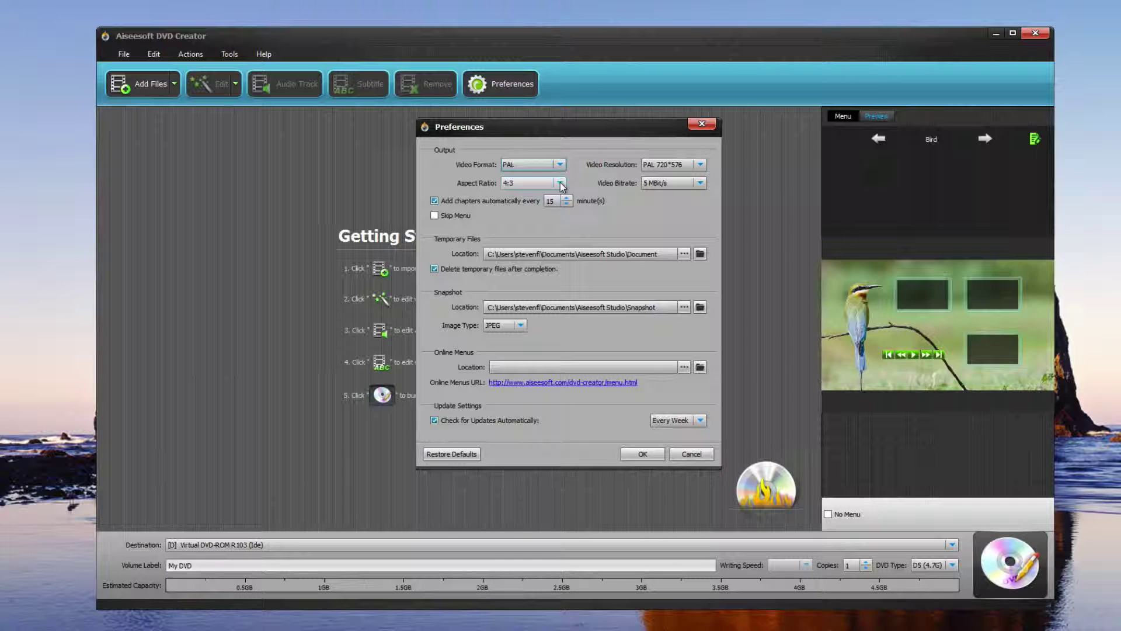
click(559, 182)
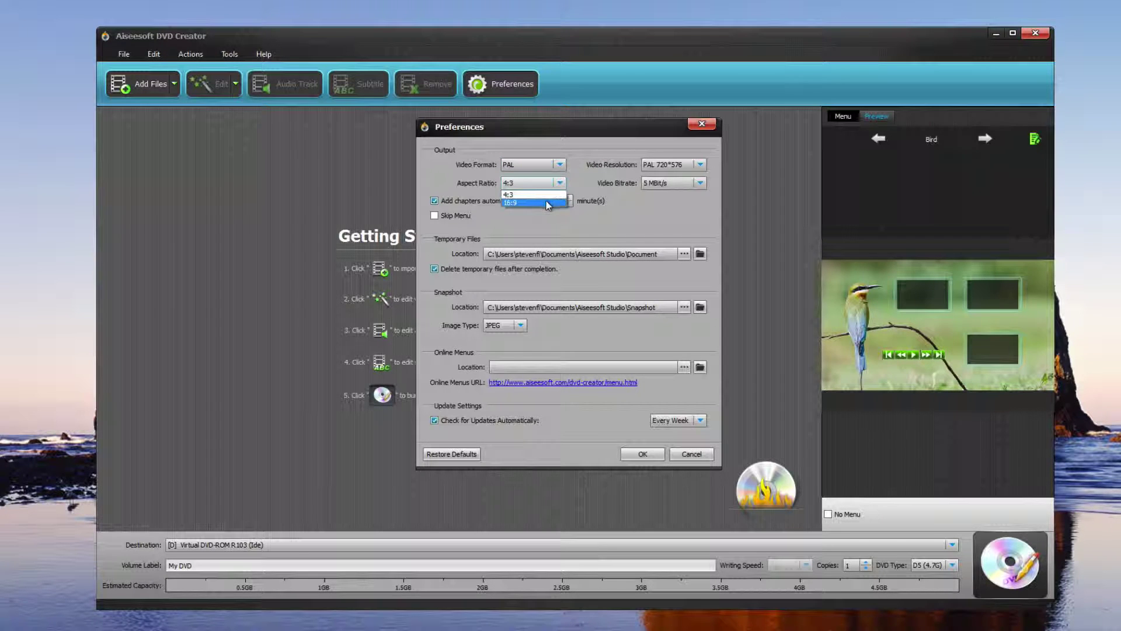
click(543, 202)
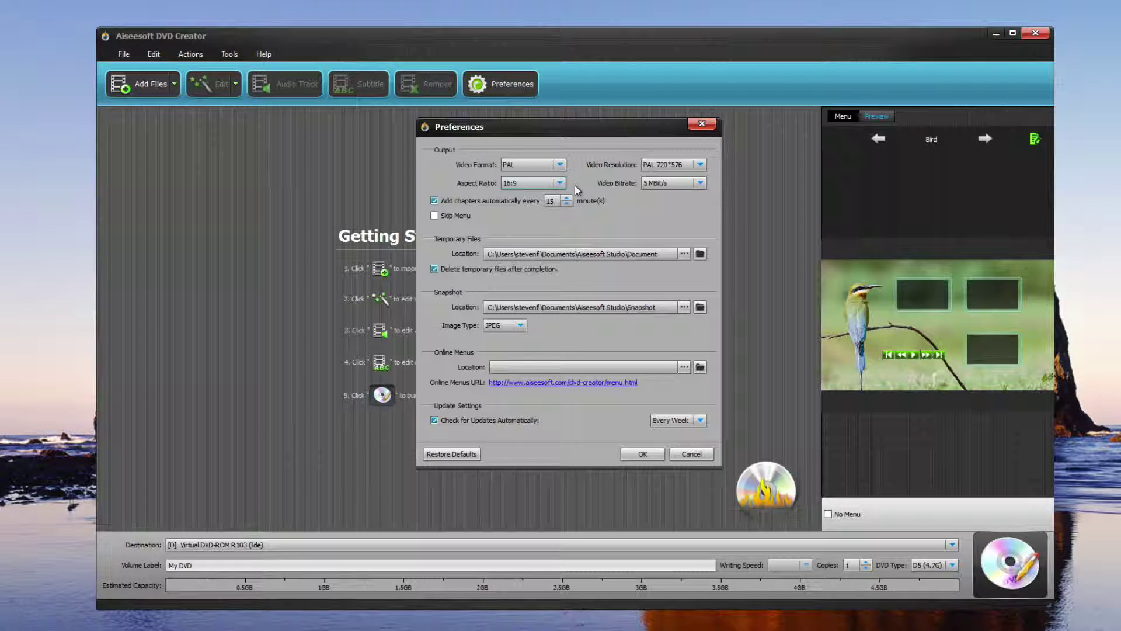
click(645, 453)
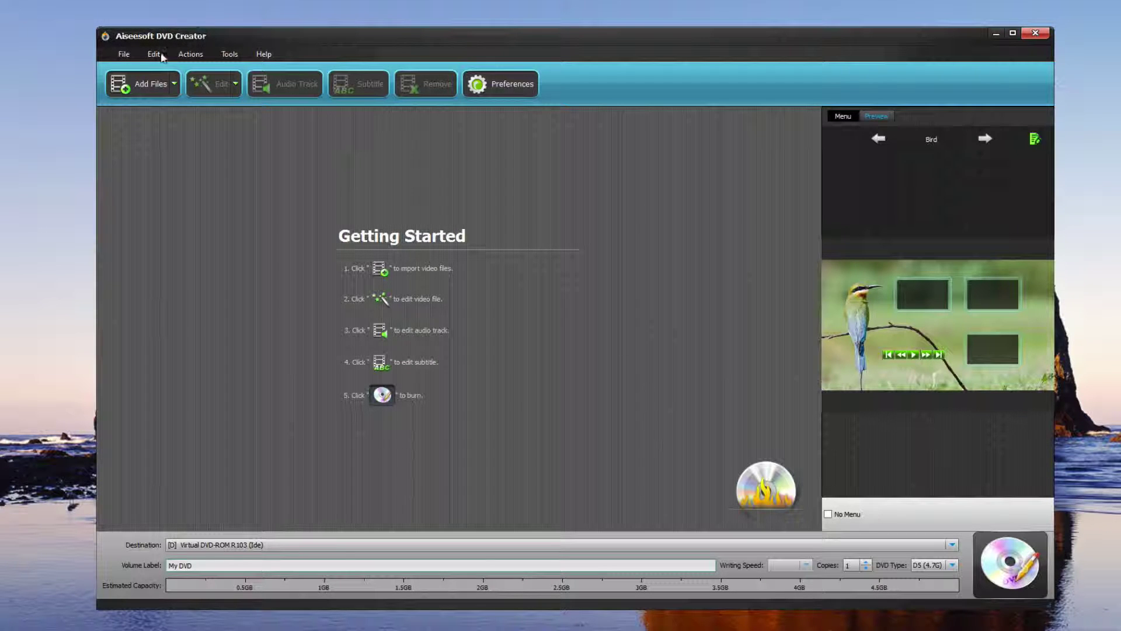
Step: Add the Our Family Movies video from the Digital HD2 folder to the DVD project
click(146, 86)
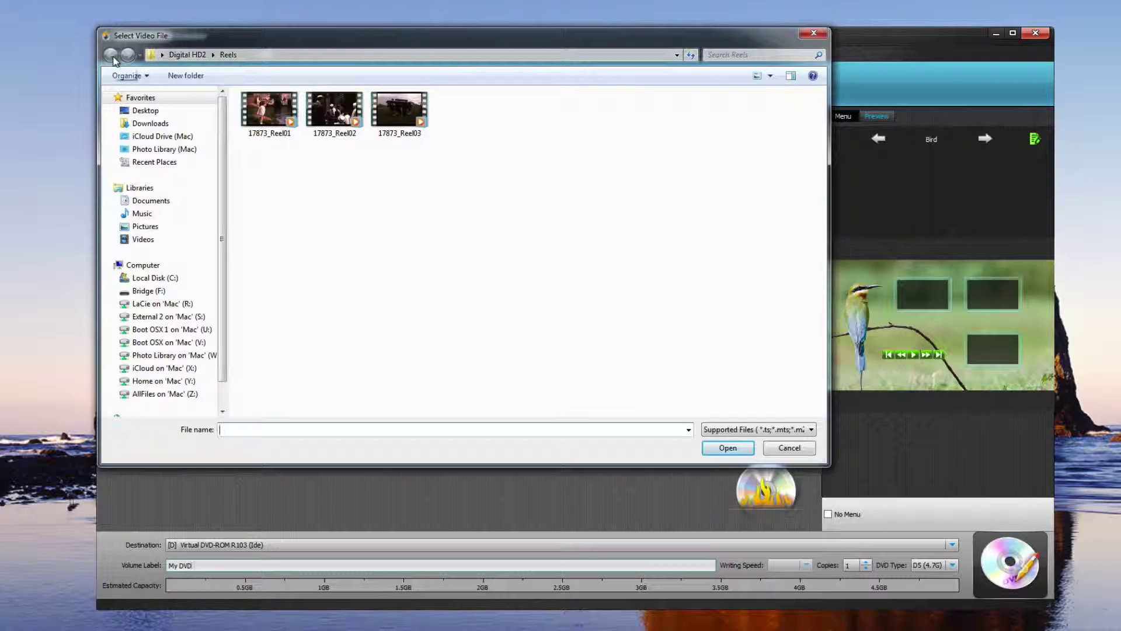
click(198, 55)
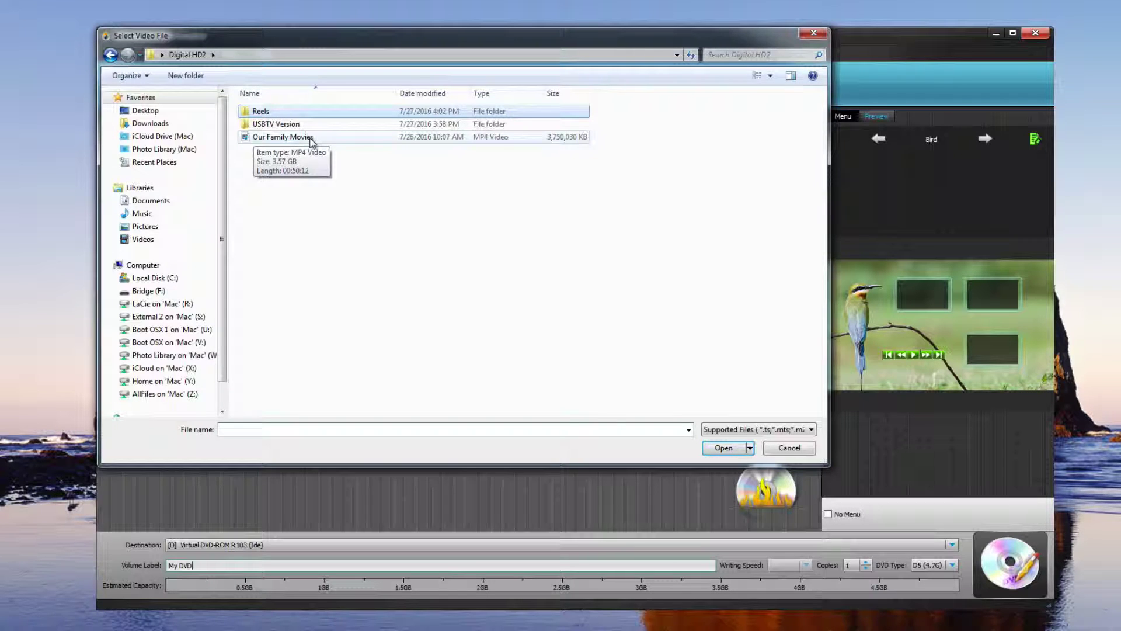
click(311, 142)
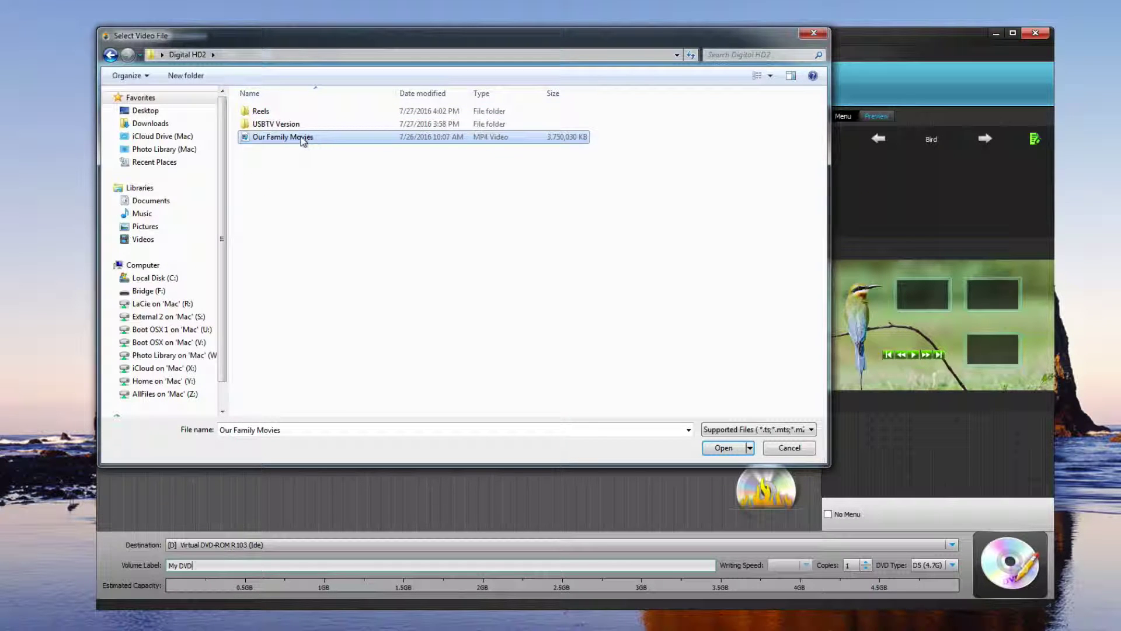
click(723, 448)
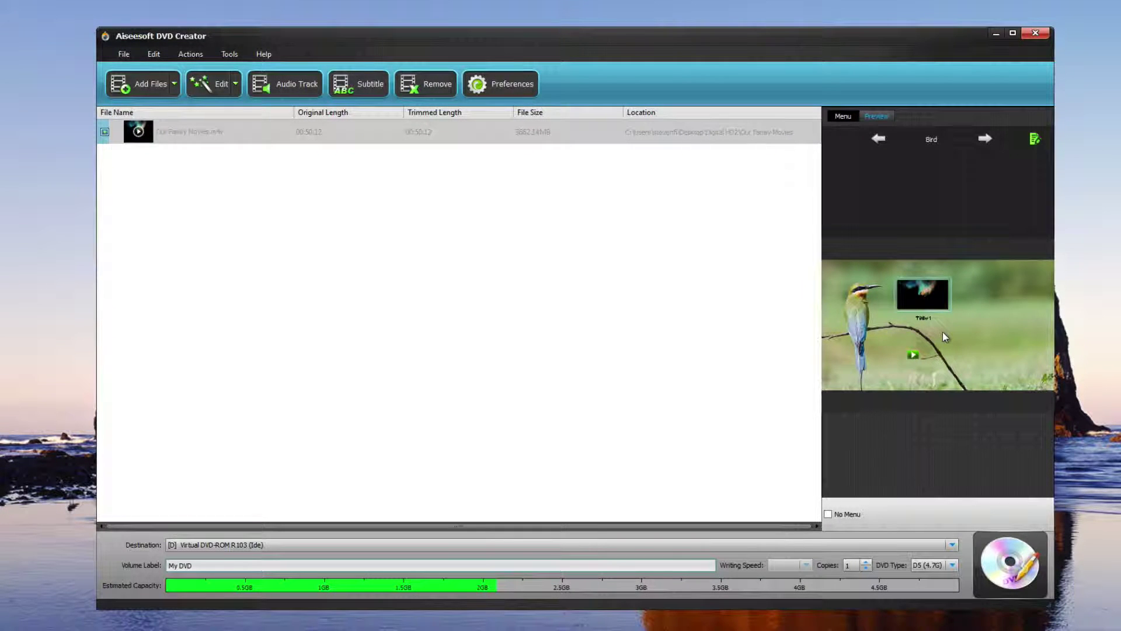
Step: Turn on the No Menu option and set the DVD type to D9 (8.5G)
click(828, 514)
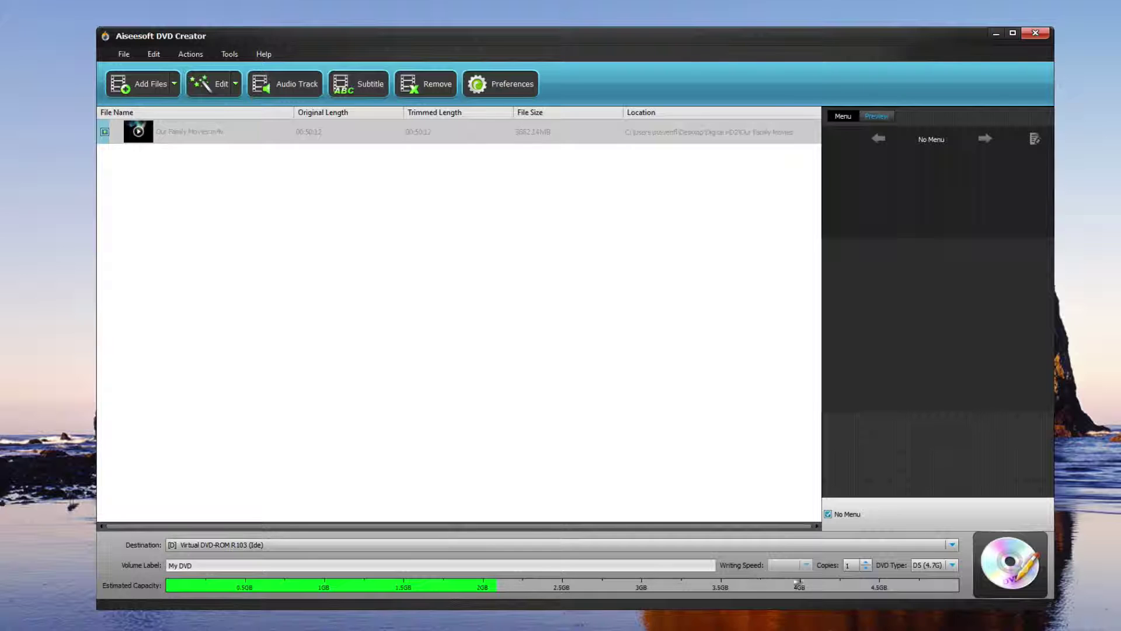
click(952, 565)
click(931, 584)
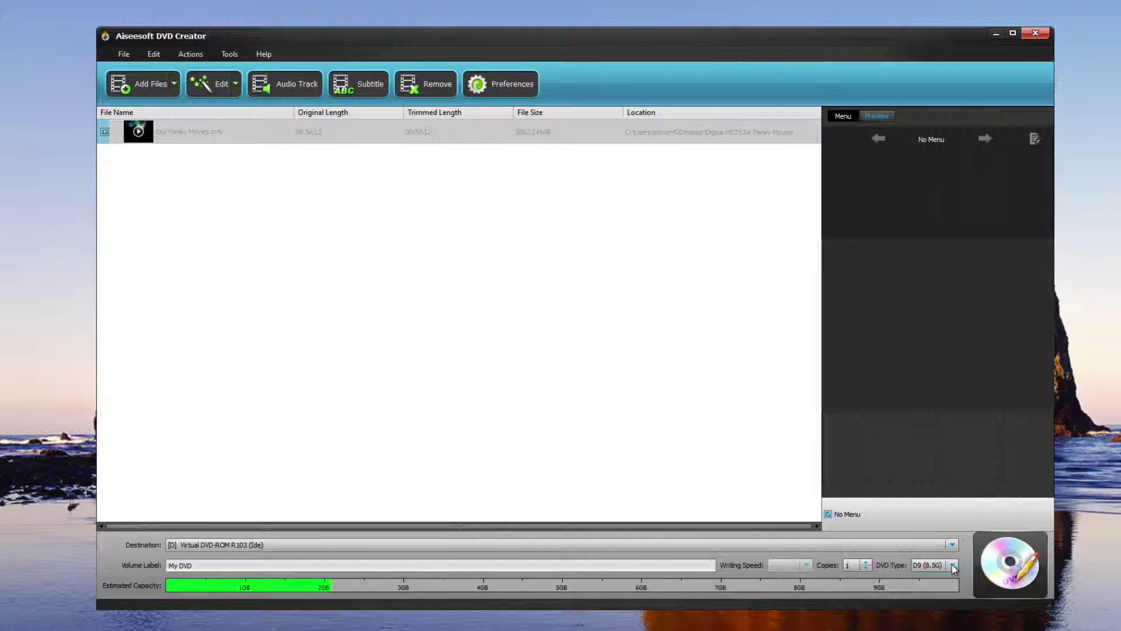
click(952, 565)
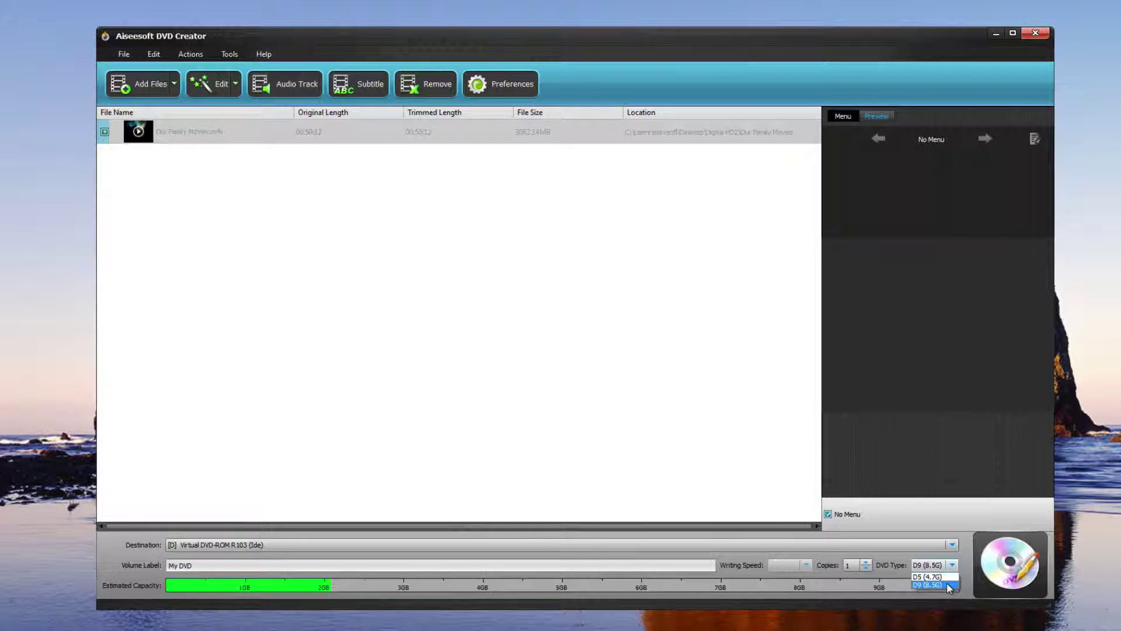
click(862, 594)
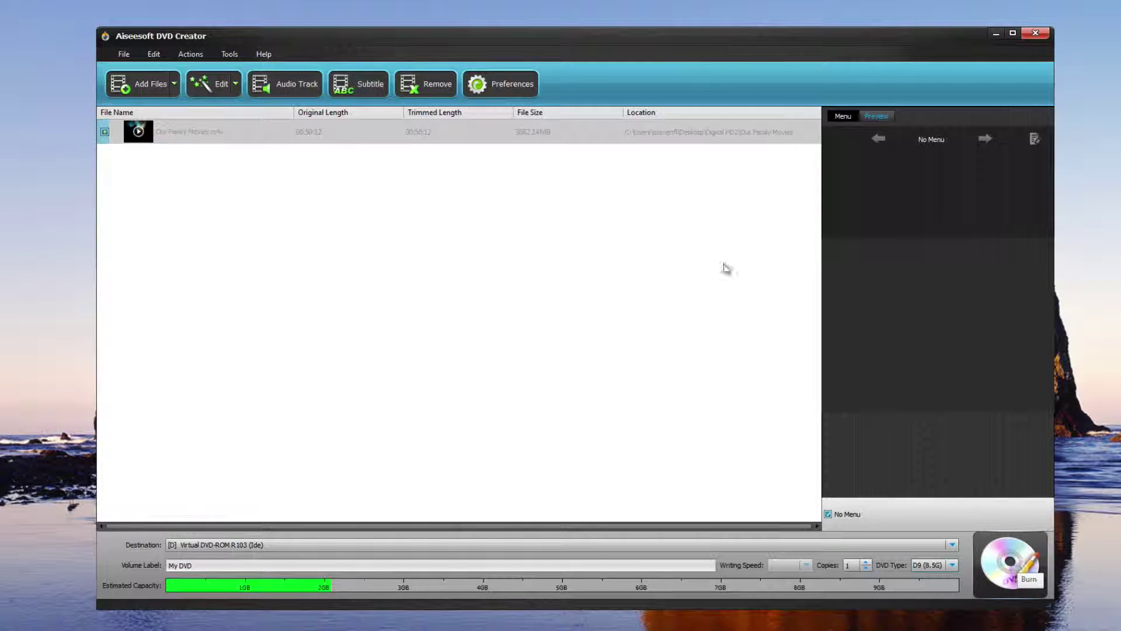
Step: Remove the Our Family Movies video from the project's file list
click(198, 132)
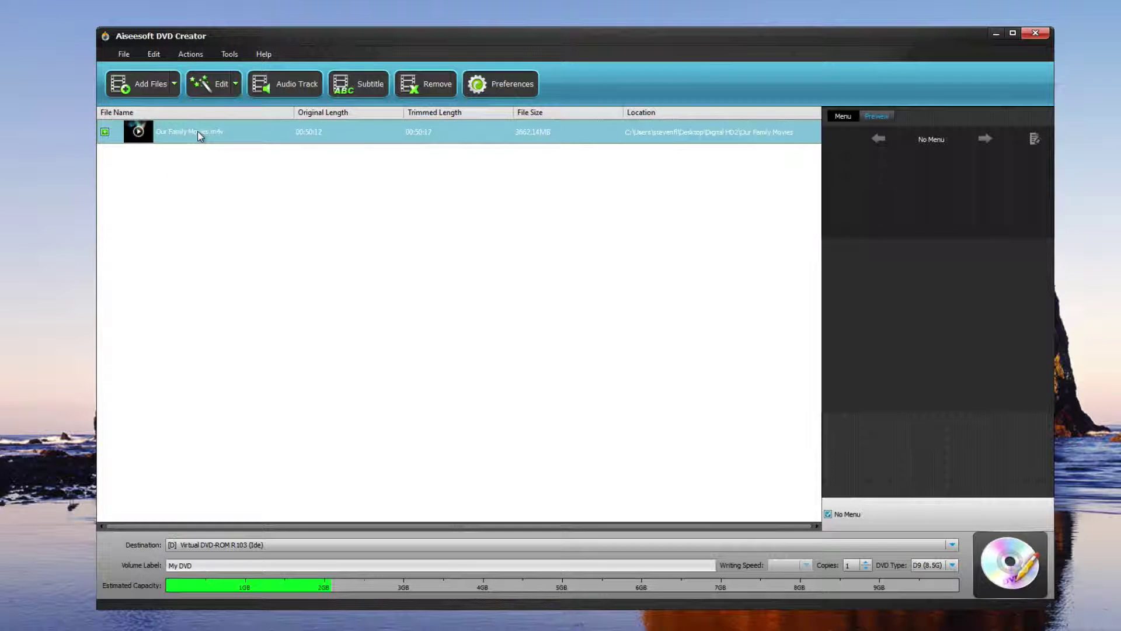
click(410, 85)
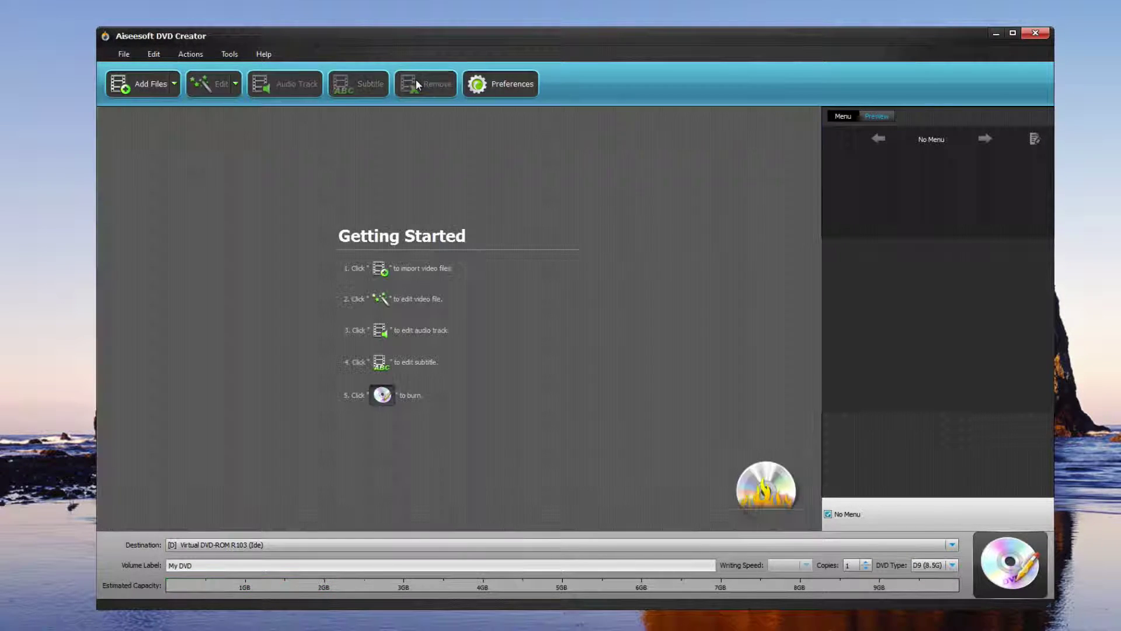
Step: Add the videos 17873_Reel02 and 17873_Reel01, in that order, from the Reels folder to the DVD project
click(141, 85)
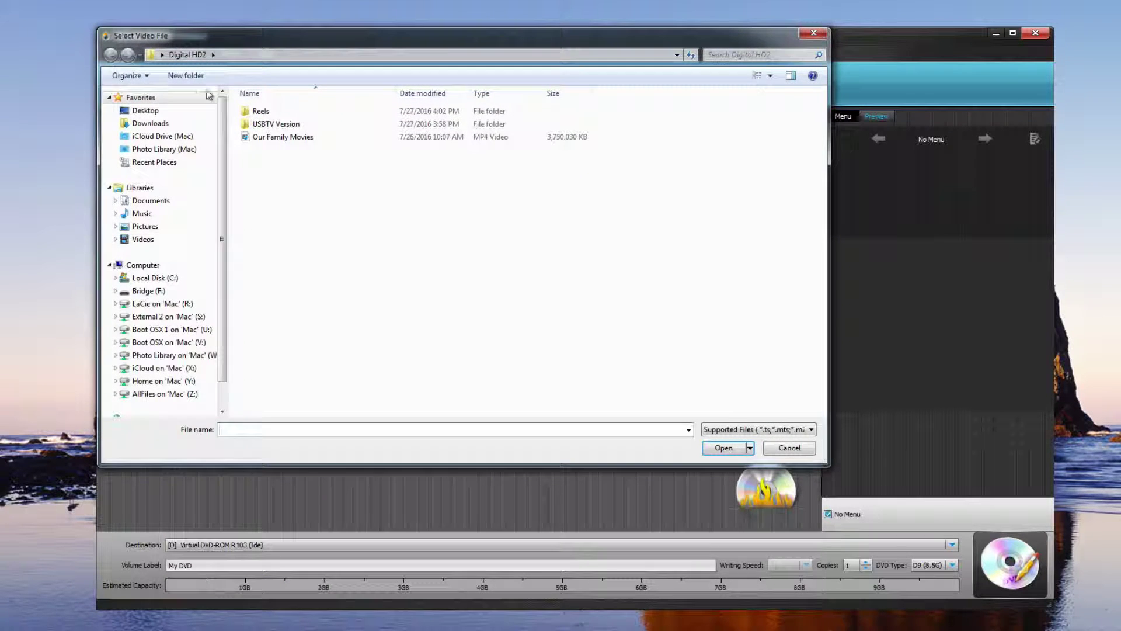
double_click(258, 112)
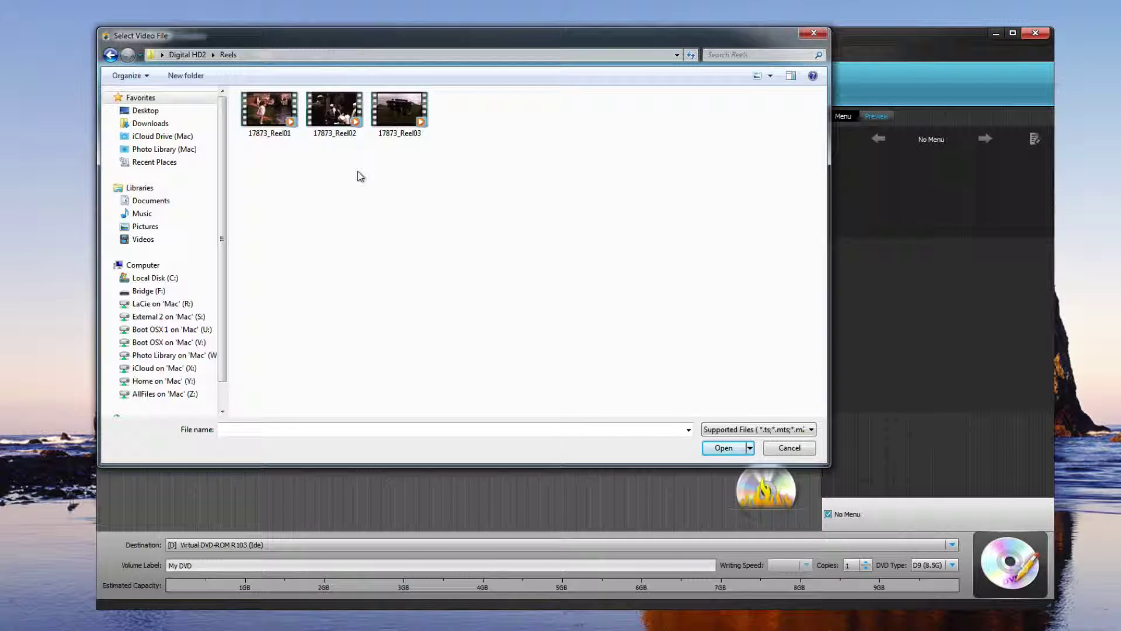
click(333, 113)
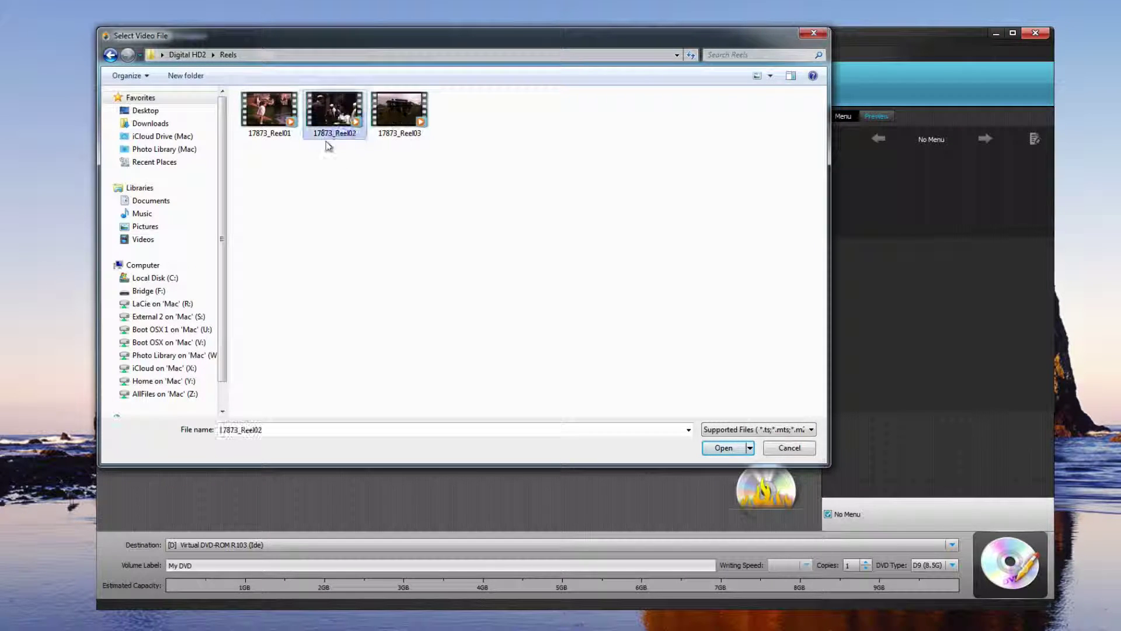
click(724, 447)
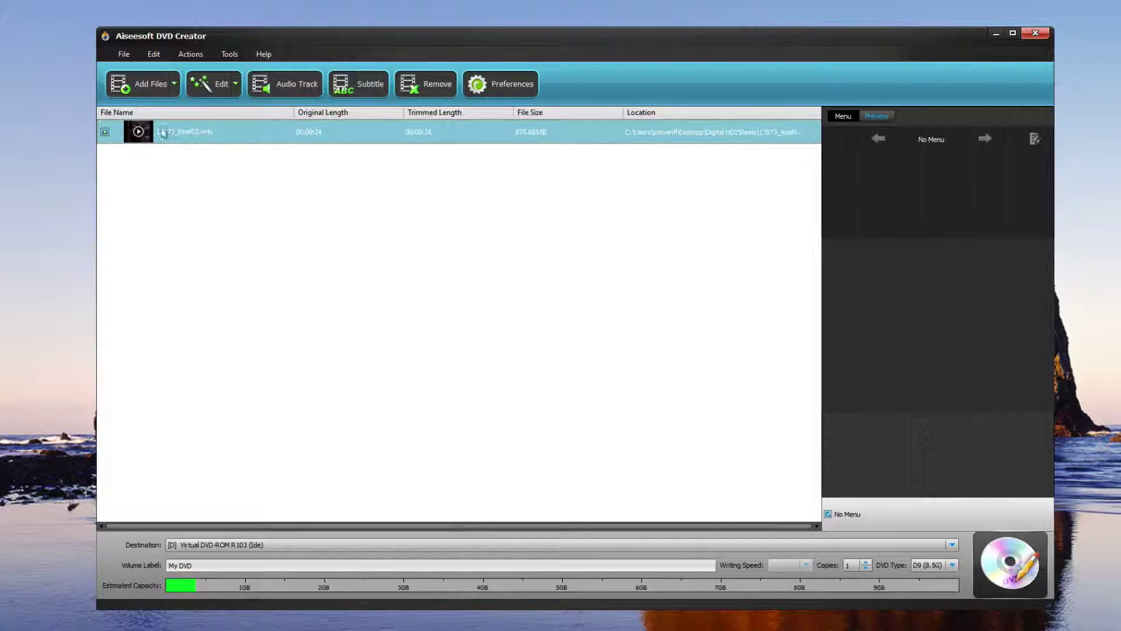
click(142, 86)
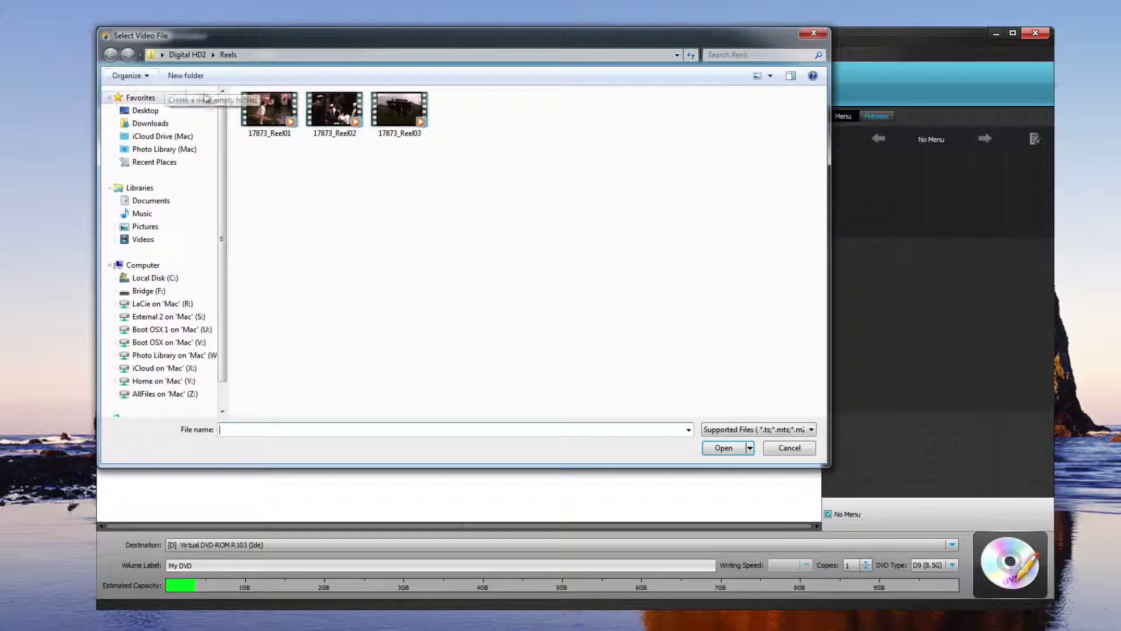
click(278, 113)
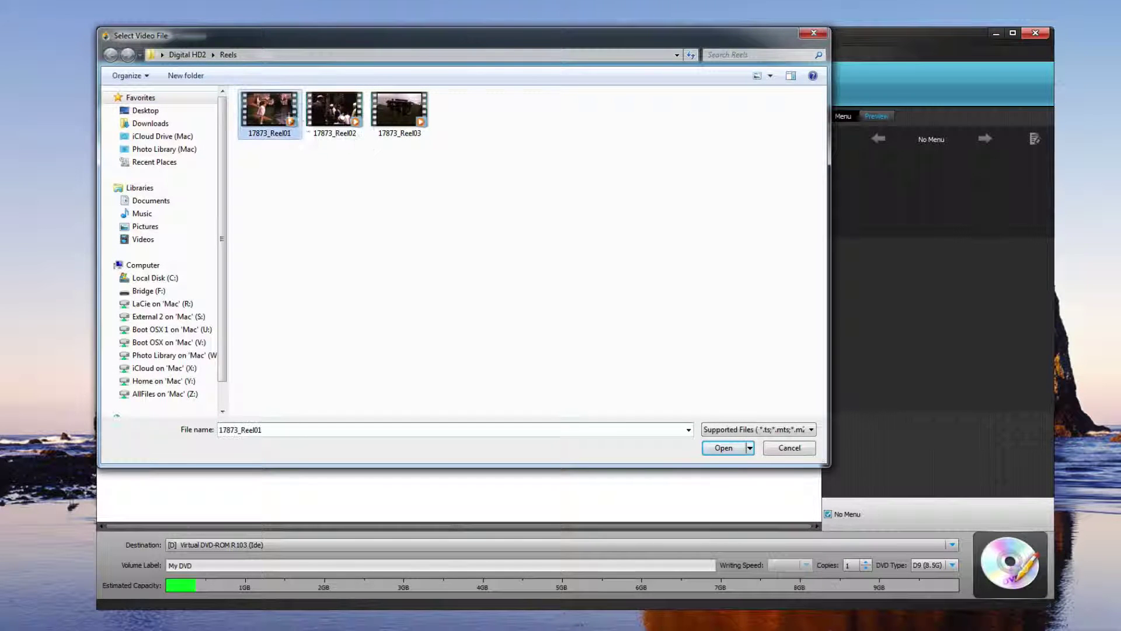
click(727, 449)
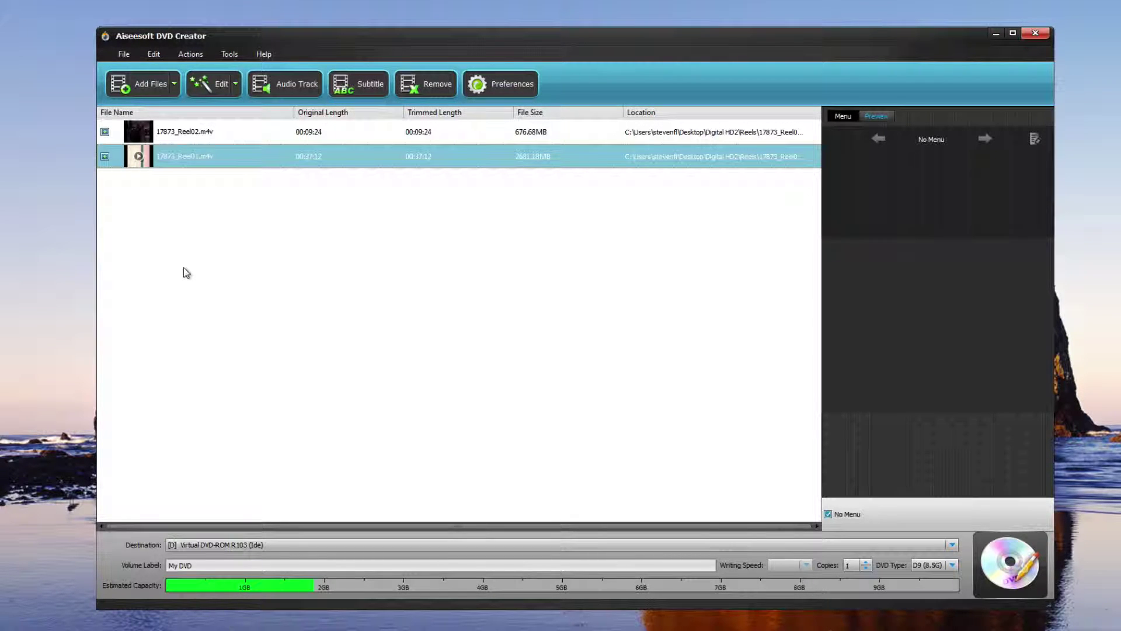
Step: Turn off the No Menu option and add the 17873_Reel03 video from the Reels folder to the DVD project
click(828, 514)
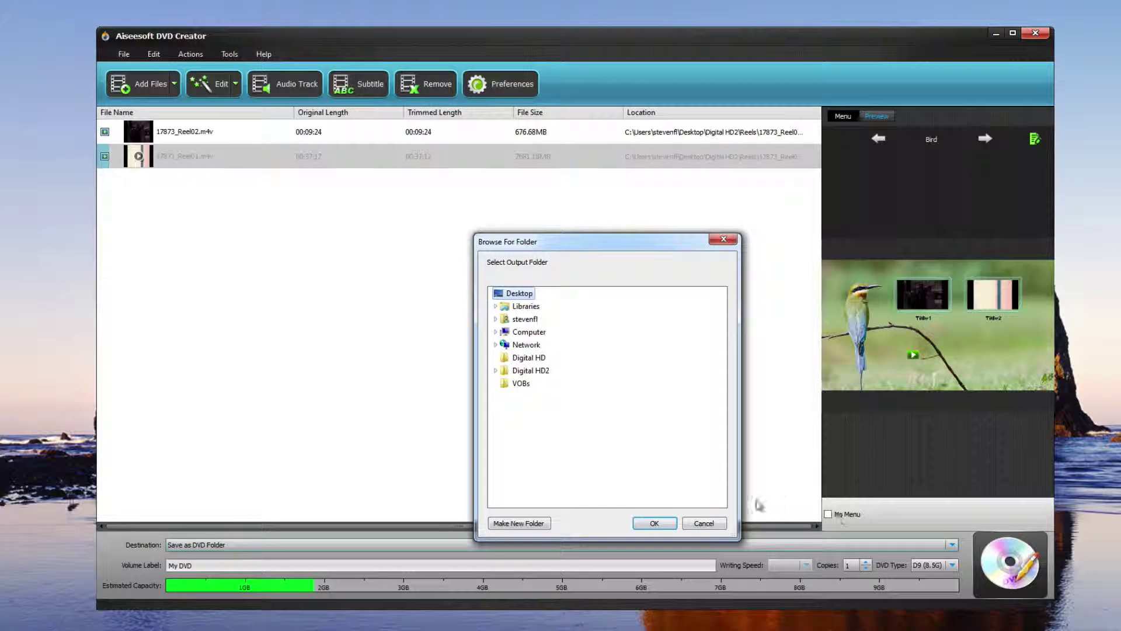
click(704, 522)
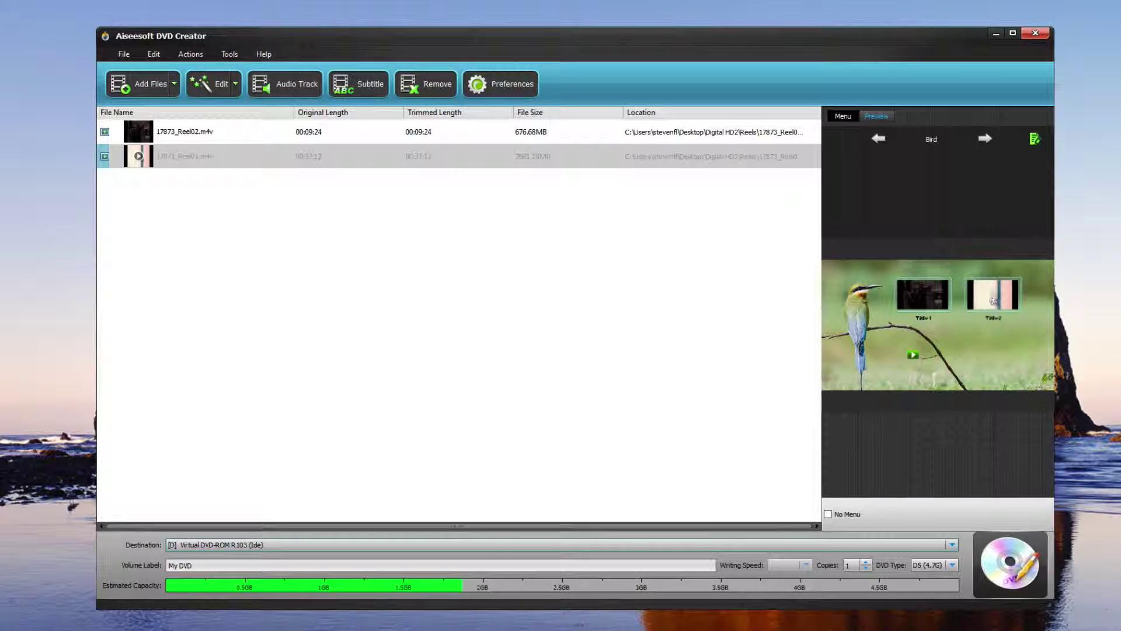
click(139, 83)
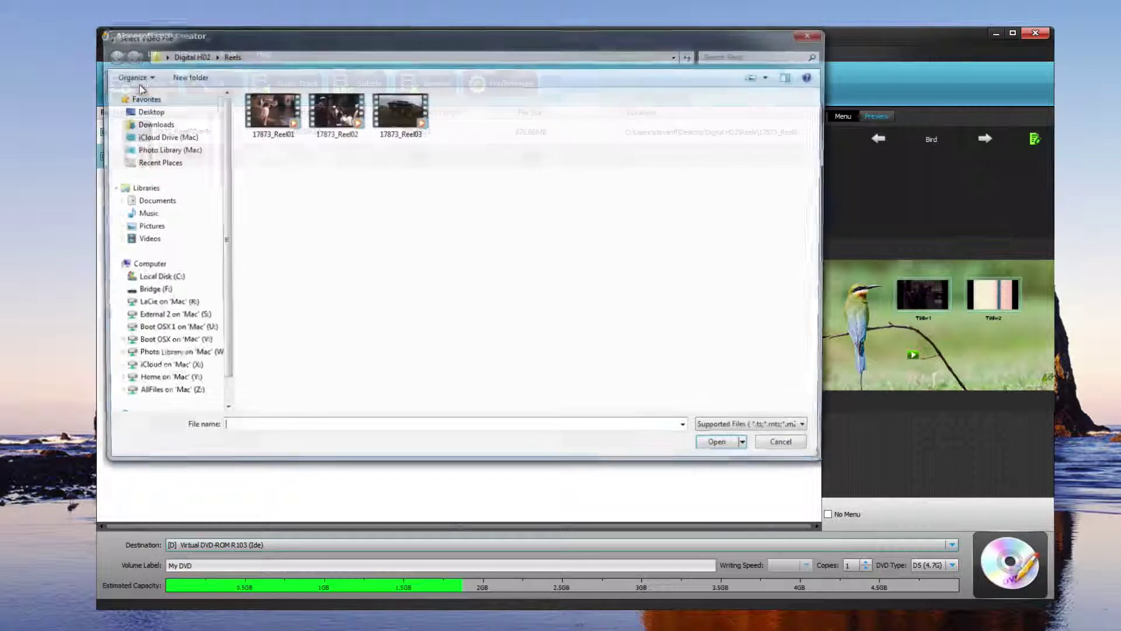
click(399, 111)
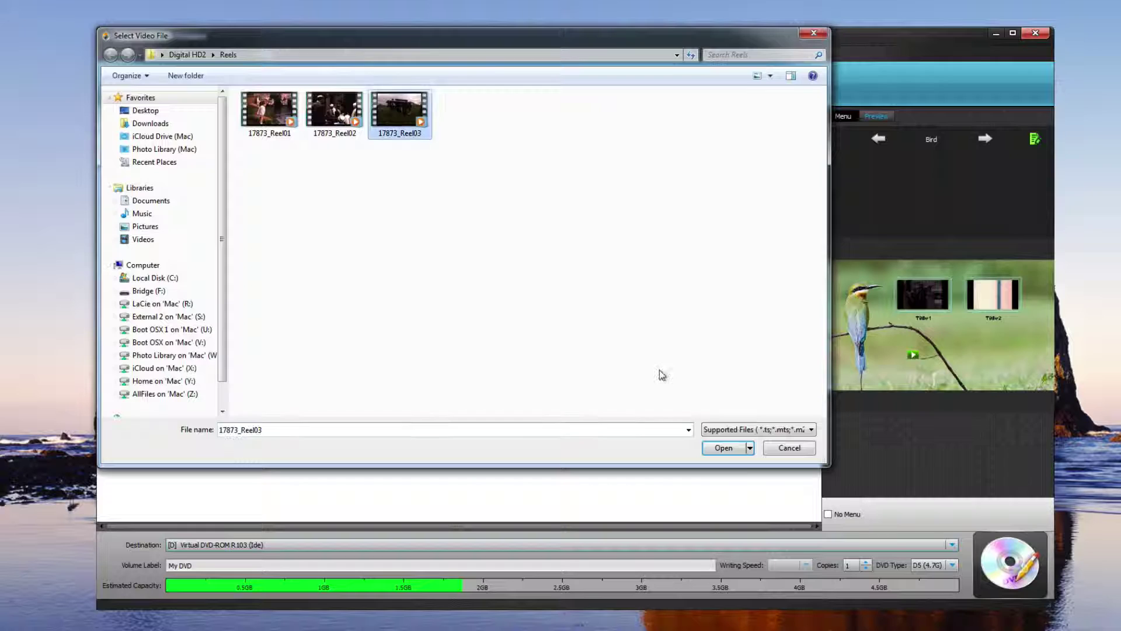
click(719, 448)
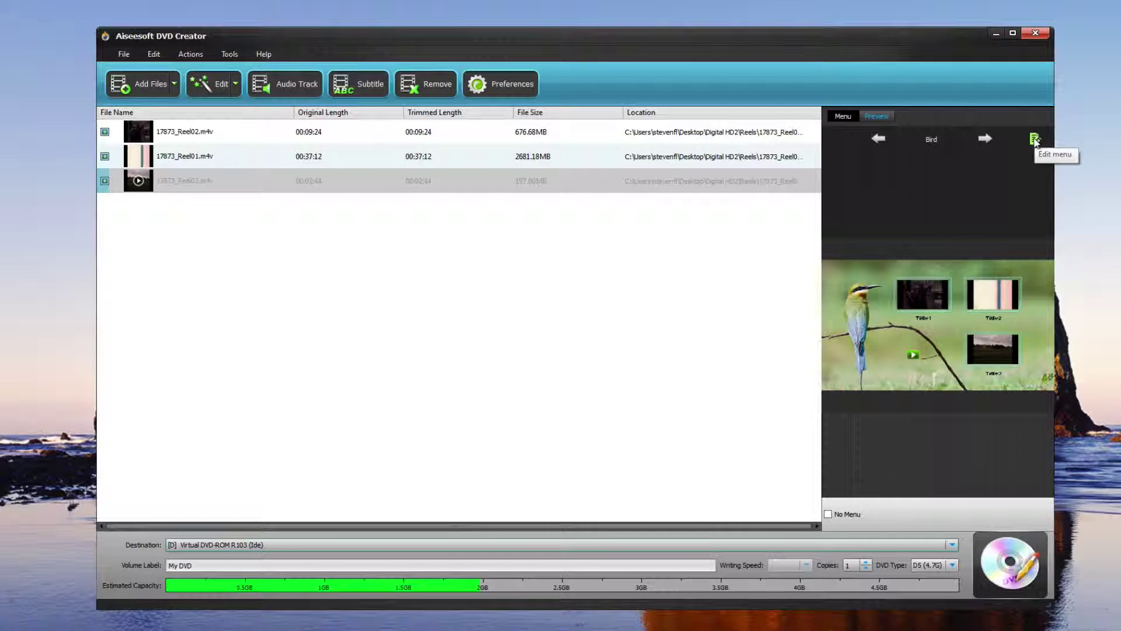
Step: Open the DVD menu for editing and apply the autumn forest path template from the Plant category
click(1035, 139)
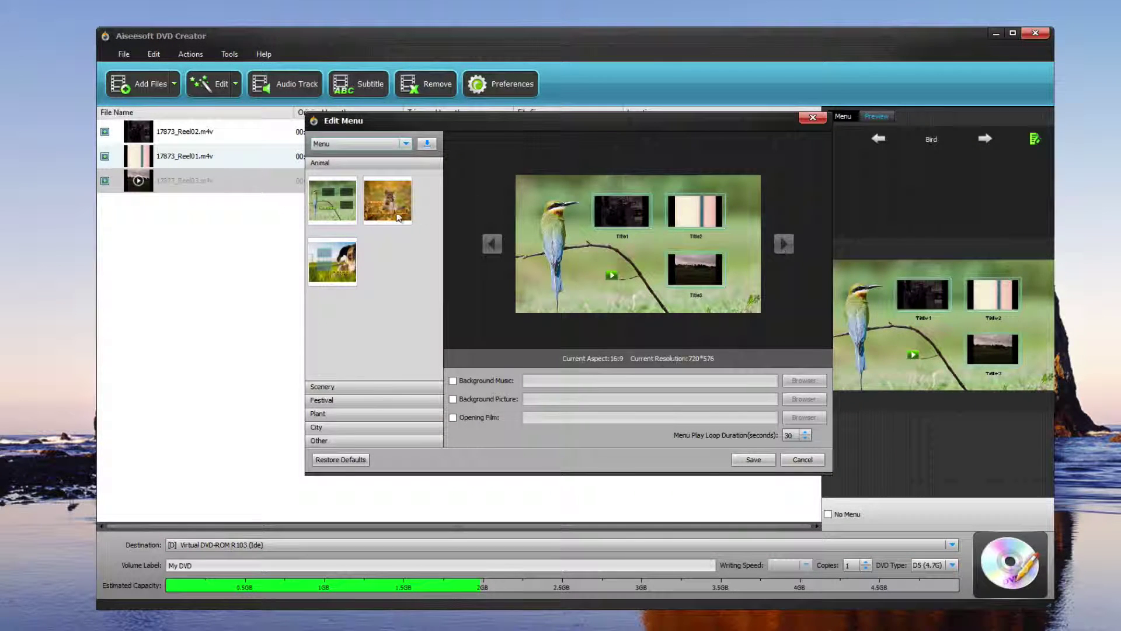
click(375, 202)
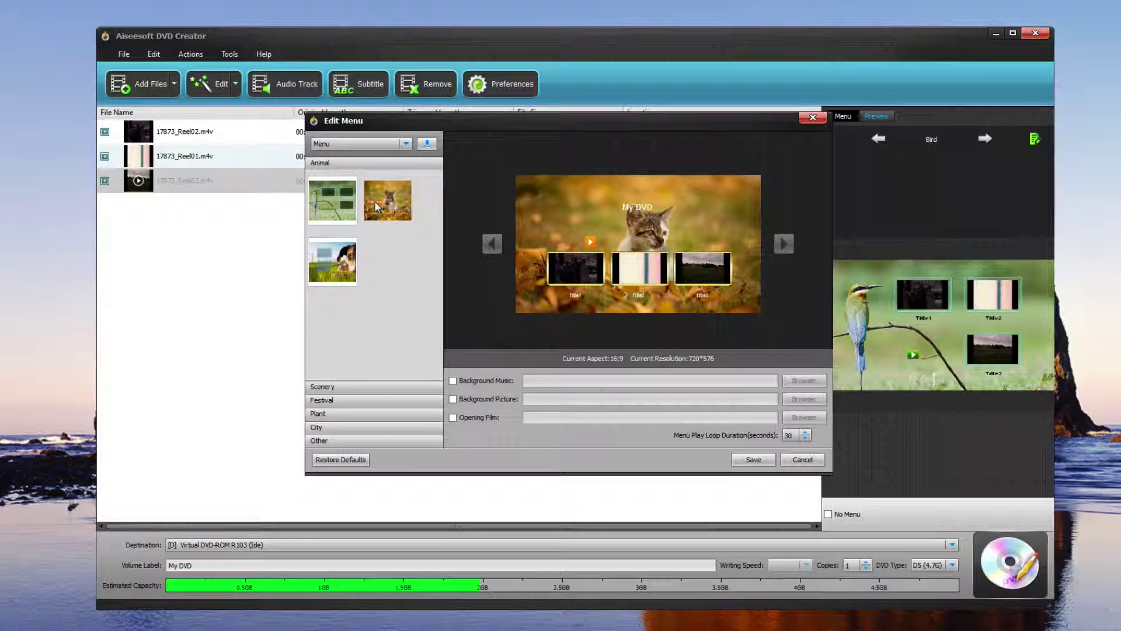
click(346, 271)
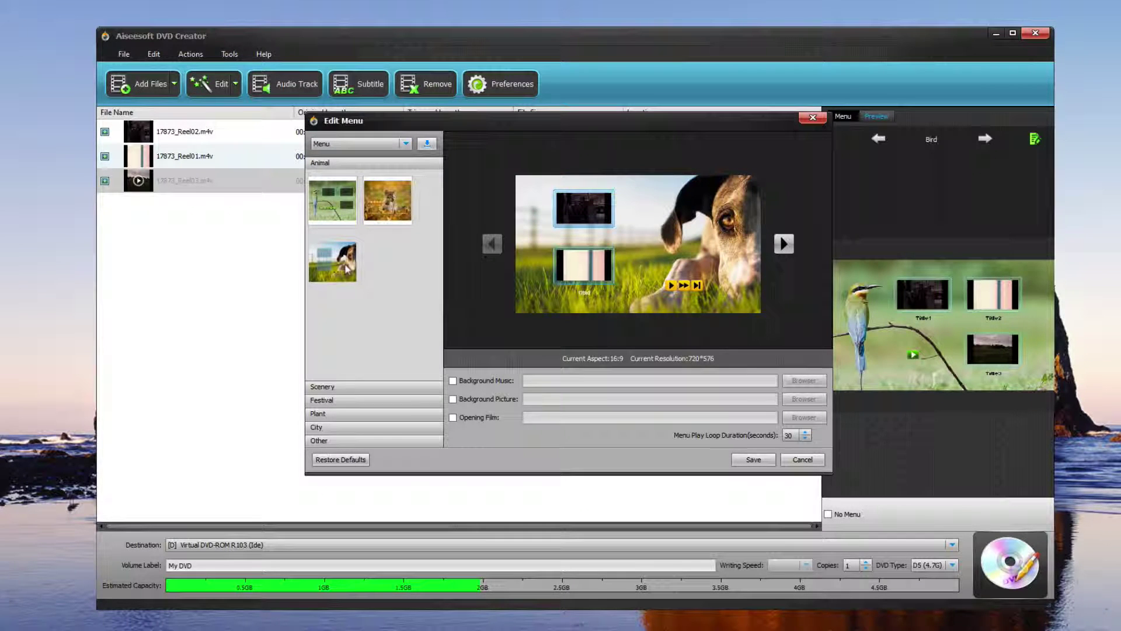
click(327, 414)
click(404, 259)
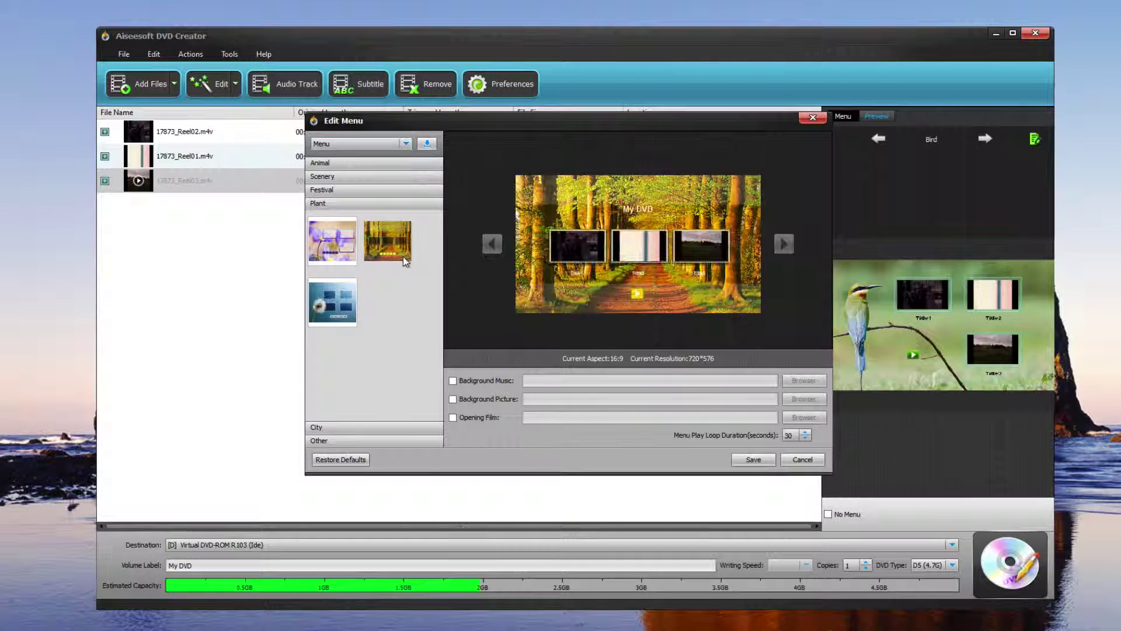
Step: Replace the menu's main title with the aunt's name in possessive form followed by "films"
click(637, 211)
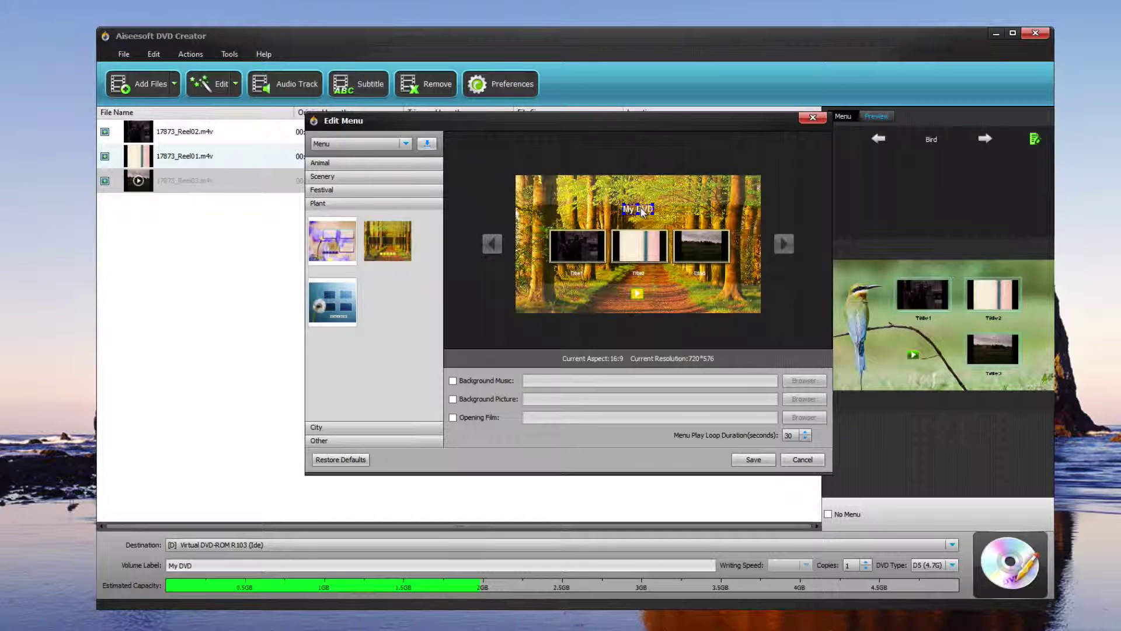
double_click(641, 210)
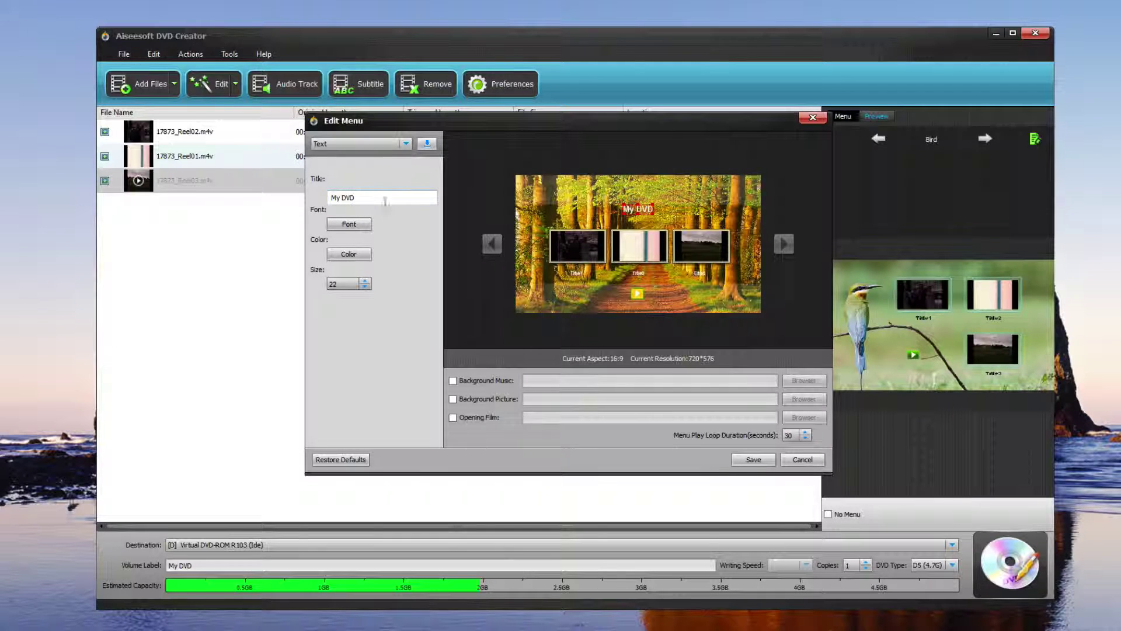
drag(380, 198, 310, 199)
text(Anuty )
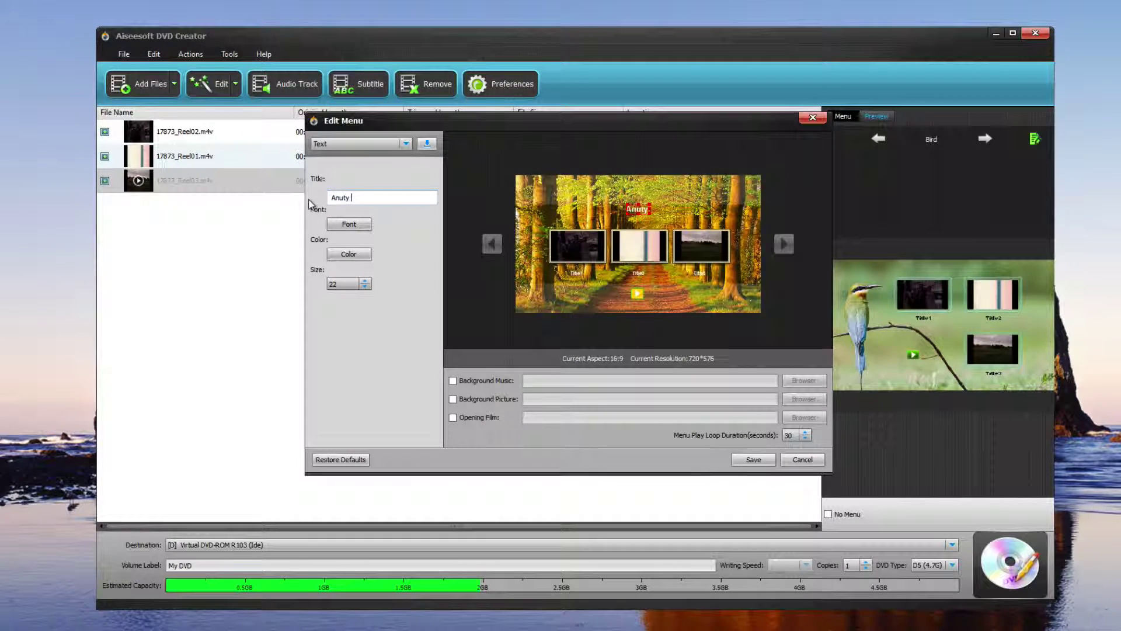
text(Jen's )
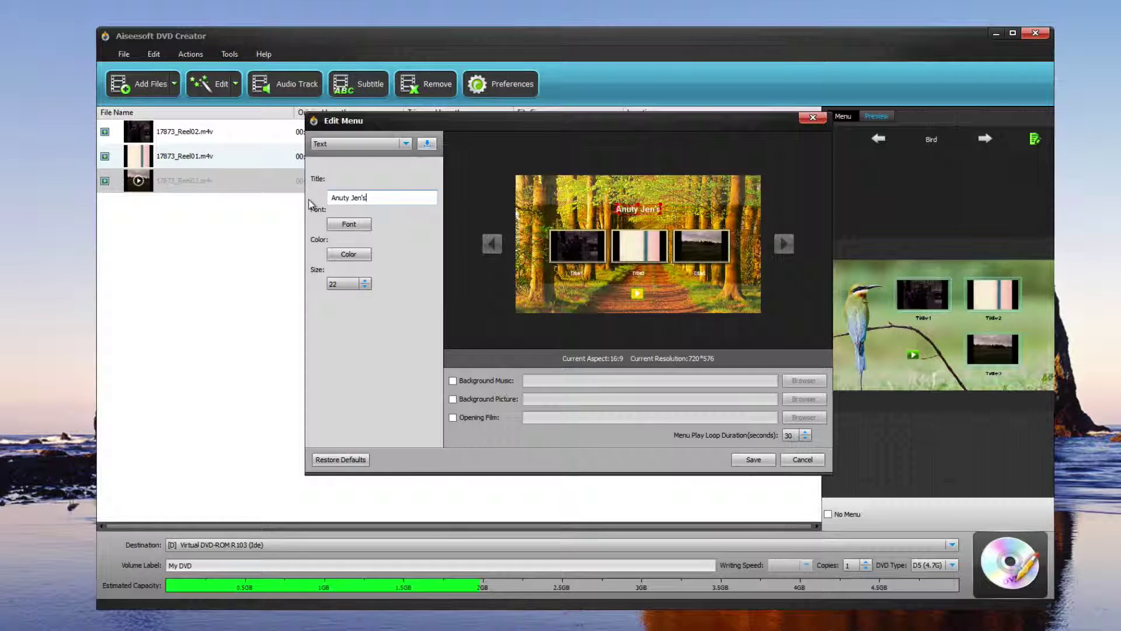
text(films)
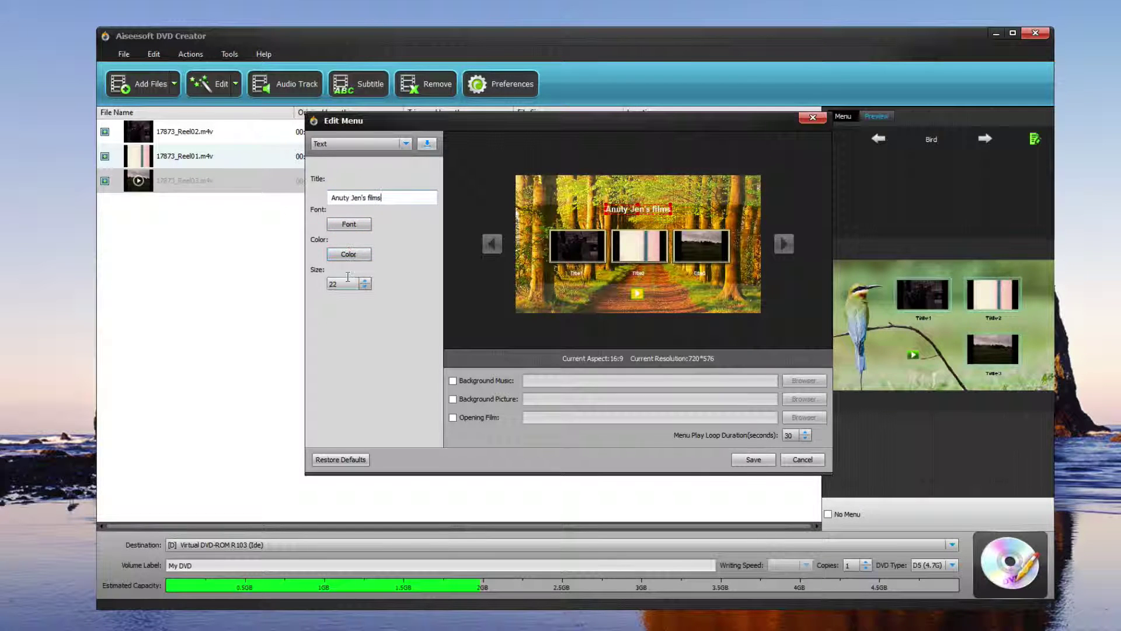
Step: Caption the menu's three video thumbnails Wedding, Holiday and Concert, in that order
click(577, 273)
double_click(357, 200)
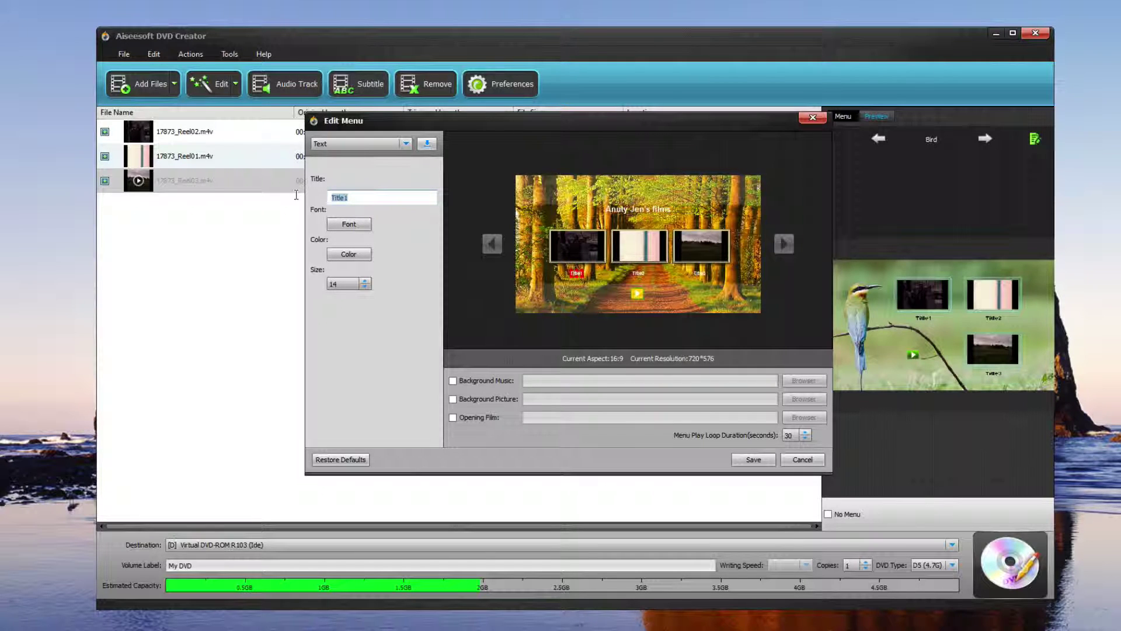
text(Wedd)
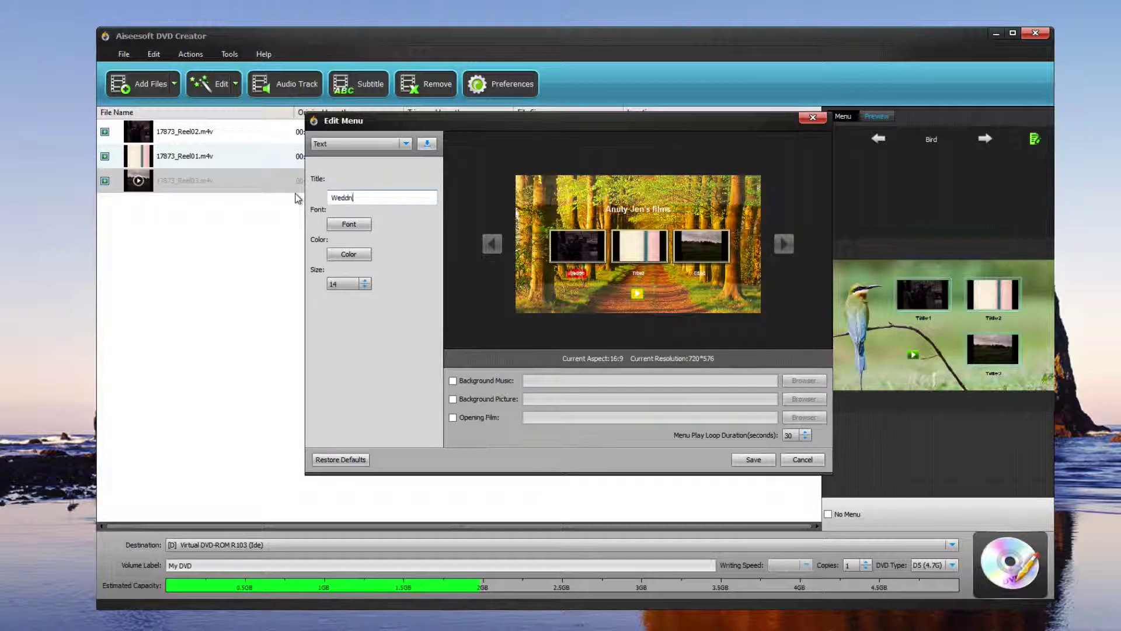
text(ing)
click(638, 273)
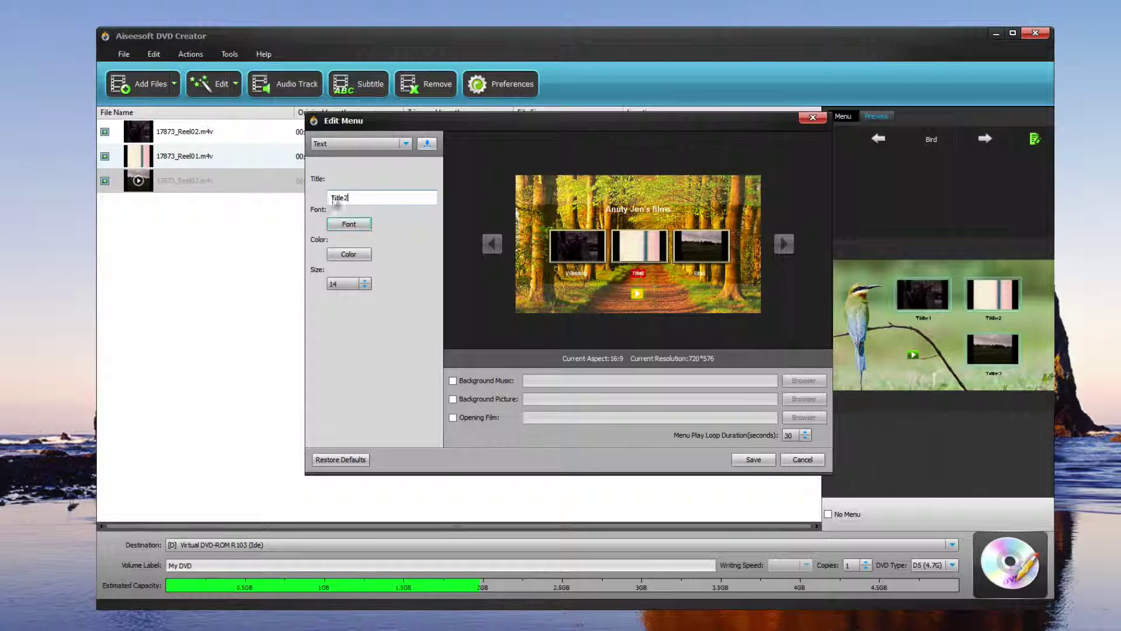
drag(368, 197, 302, 196)
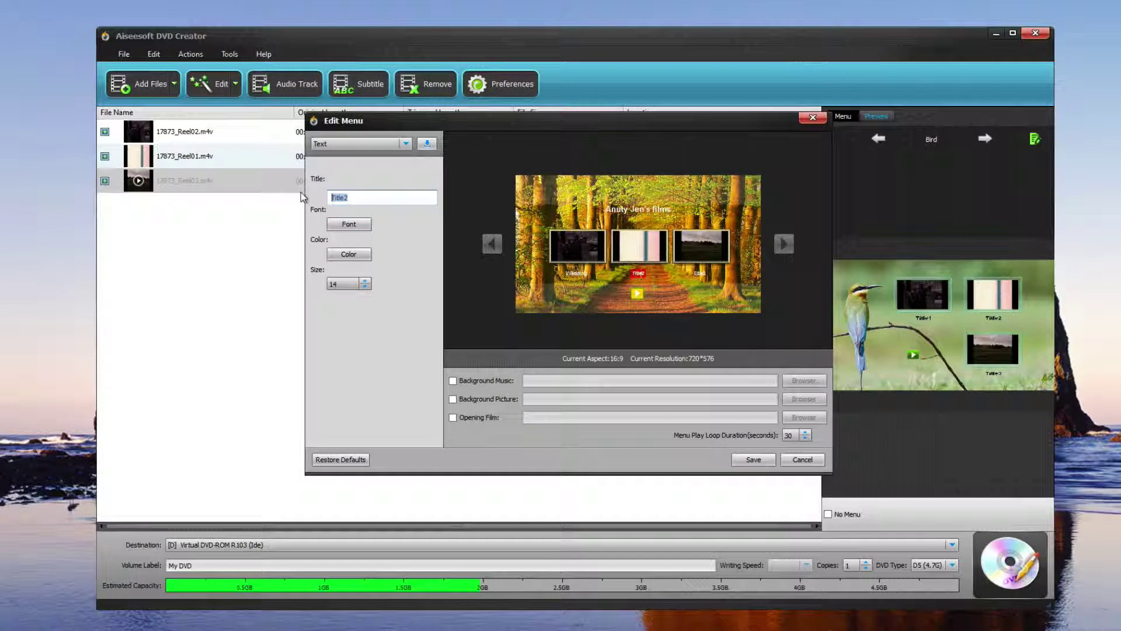
text(Holiday)
click(699, 273)
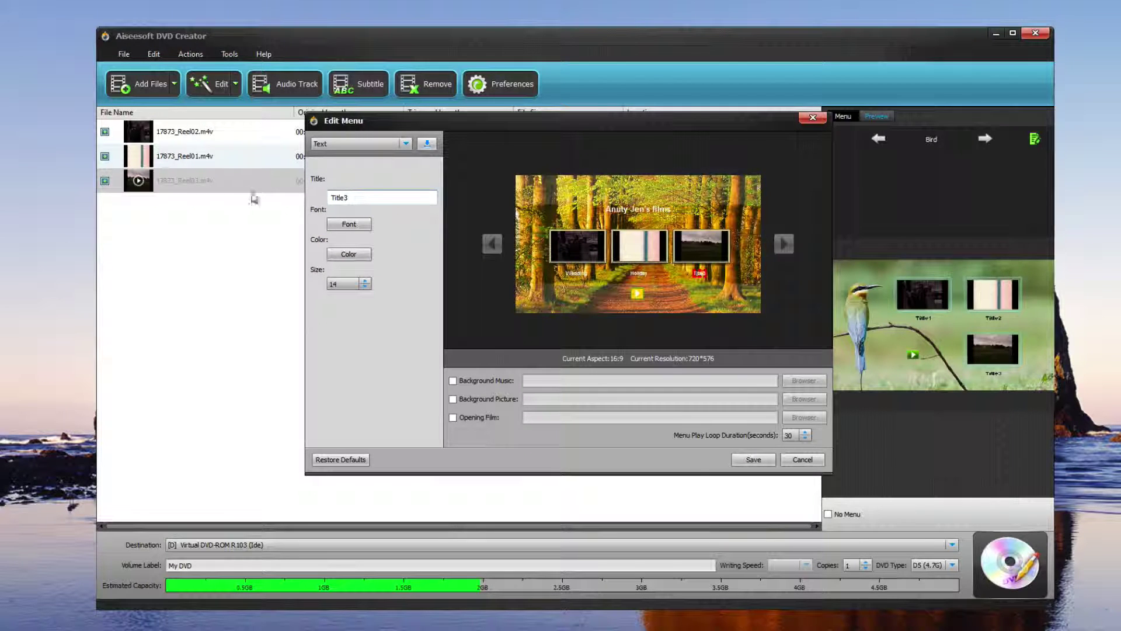
drag(362, 197, 304, 196)
text(Concert)
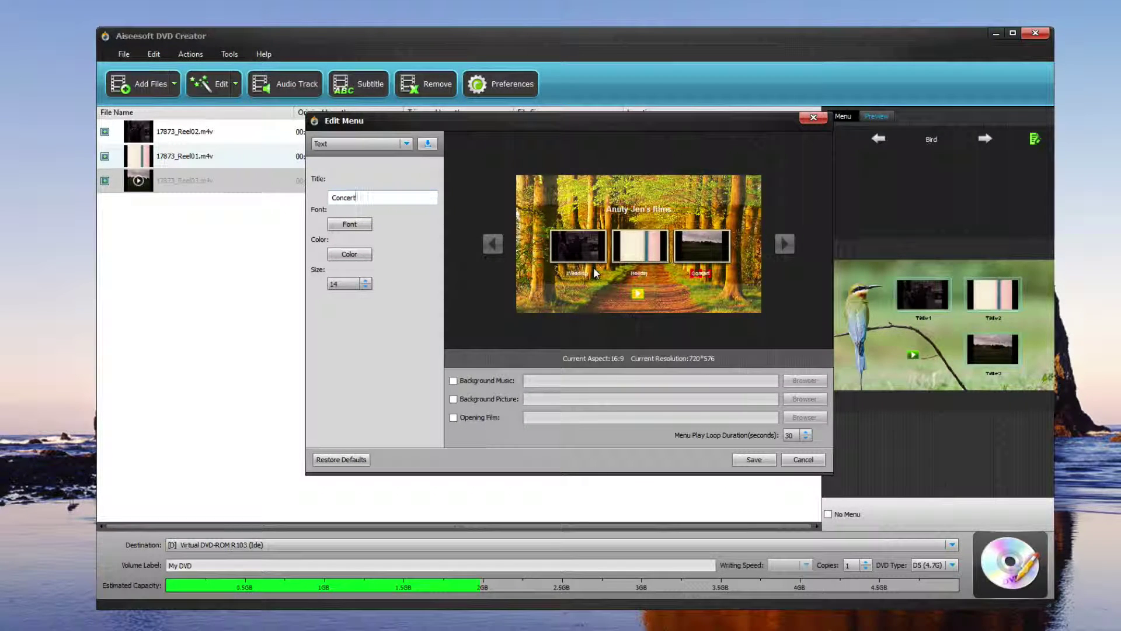
Step: Correct the spelling of "Aunty" in the menu's main title and save the menu
click(630, 211)
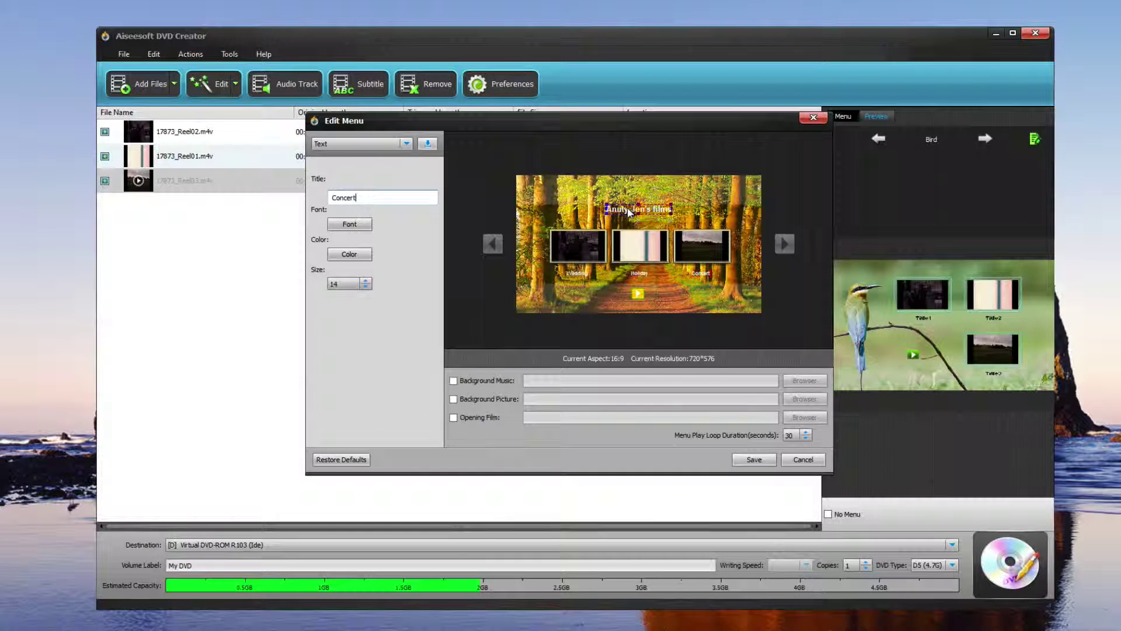
click(339, 197)
key(BackSpace)
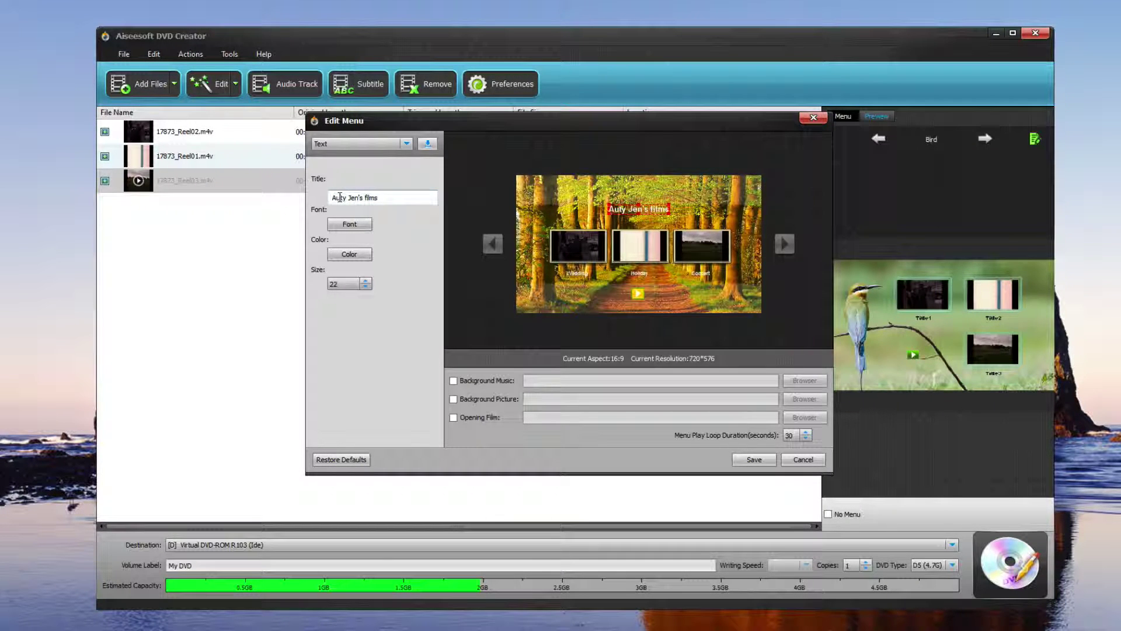
text(n)
click(597, 330)
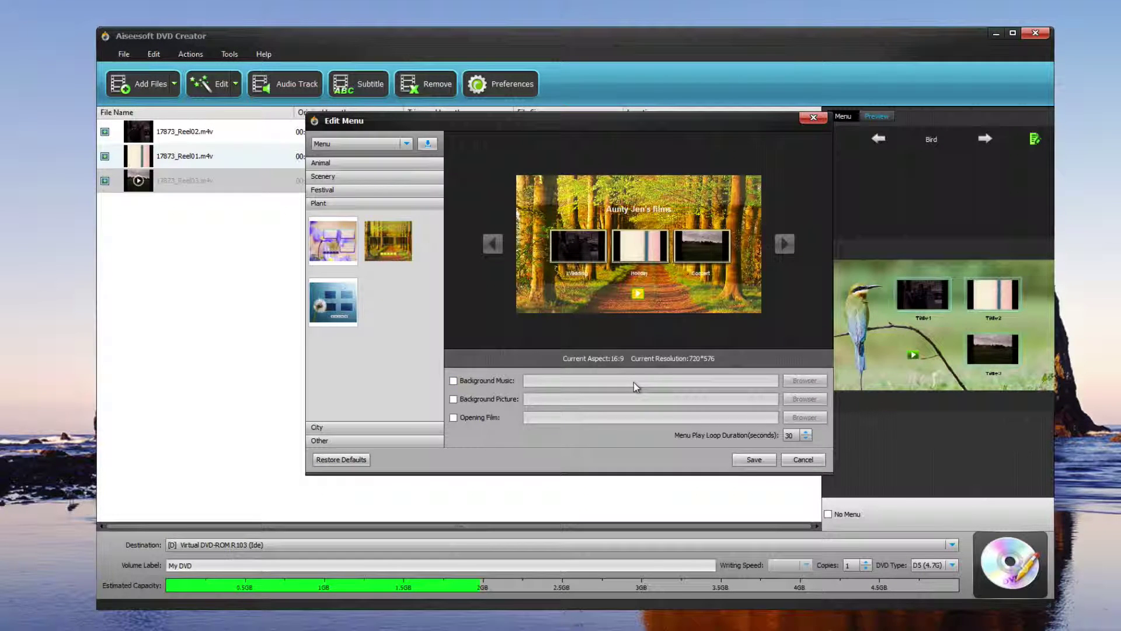
click(471, 401)
click(767, 462)
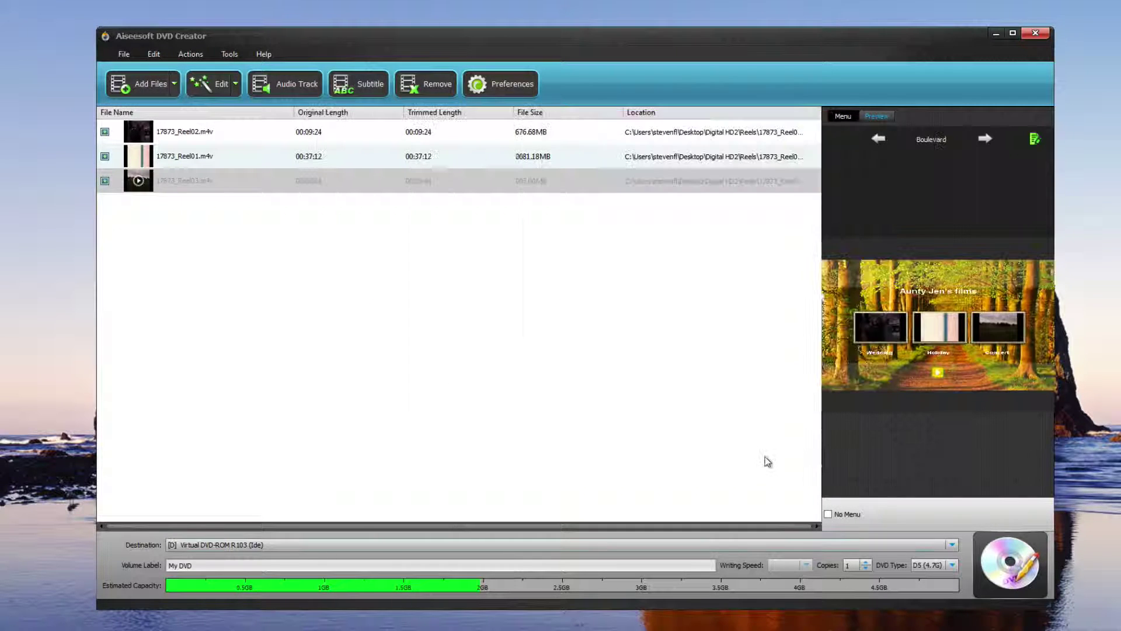
Step: Examine the audio track and subtitle settings of the 17873_Reel03 video without changing them
click(293, 83)
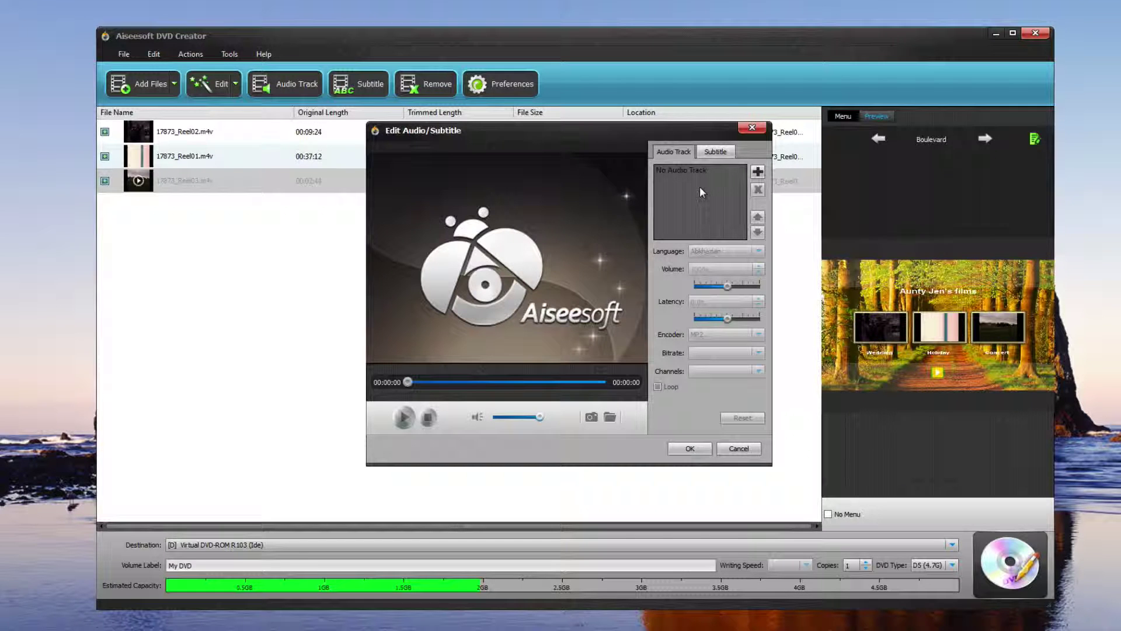
click(737, 448)
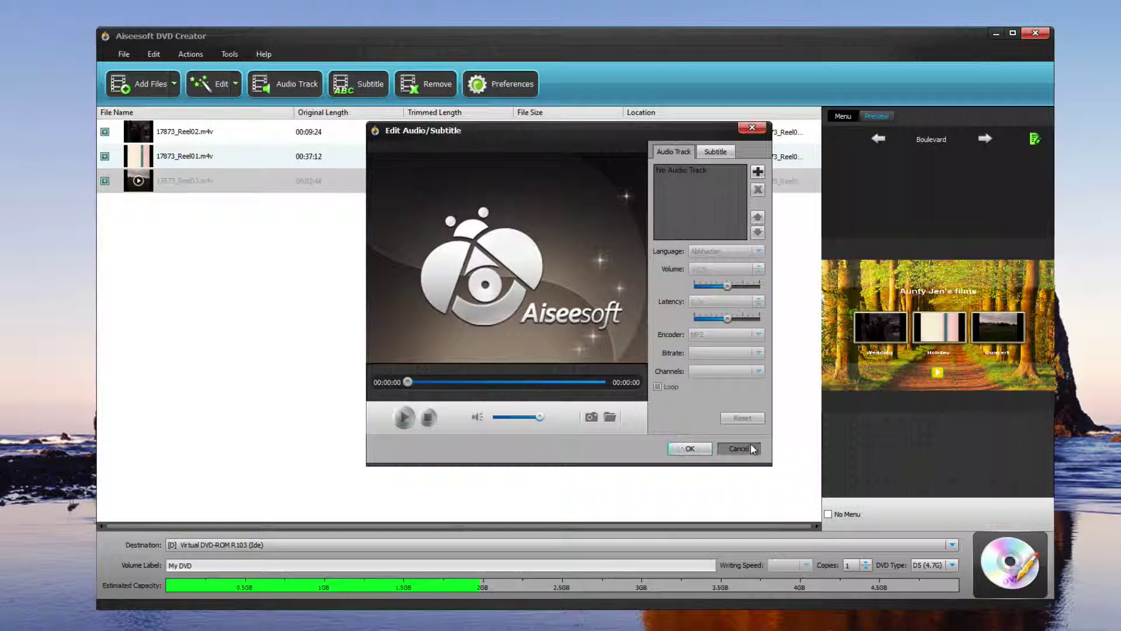
click(344, 89)
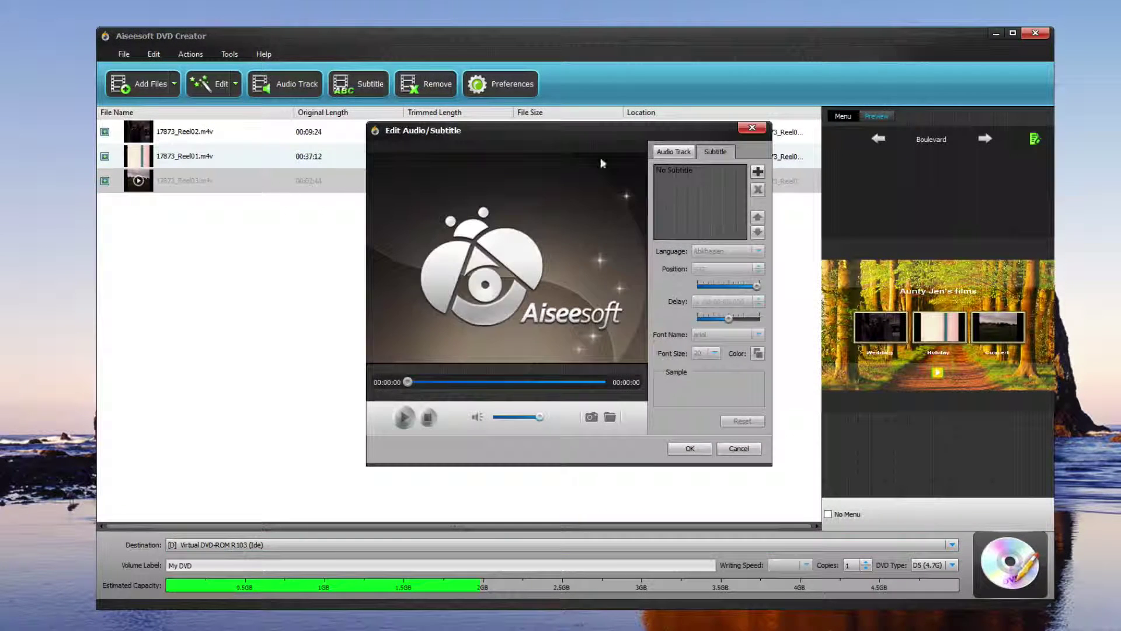
click(737, 450)
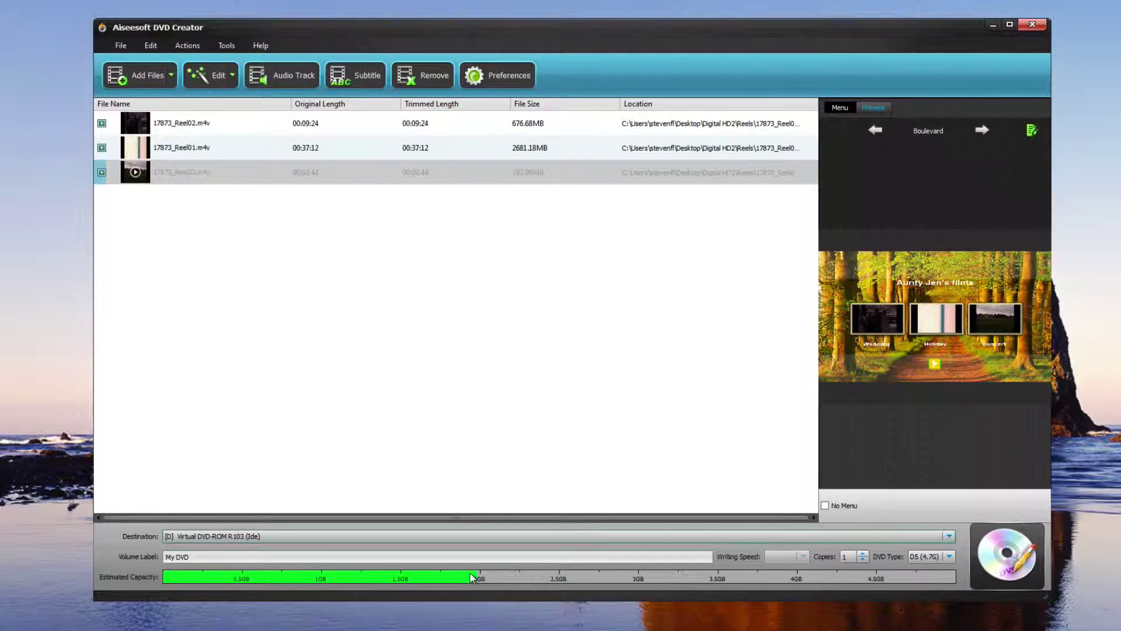
Step: Set the output video bitrate to 2 MBit/s in the preferences
mouse_move(500, 575)
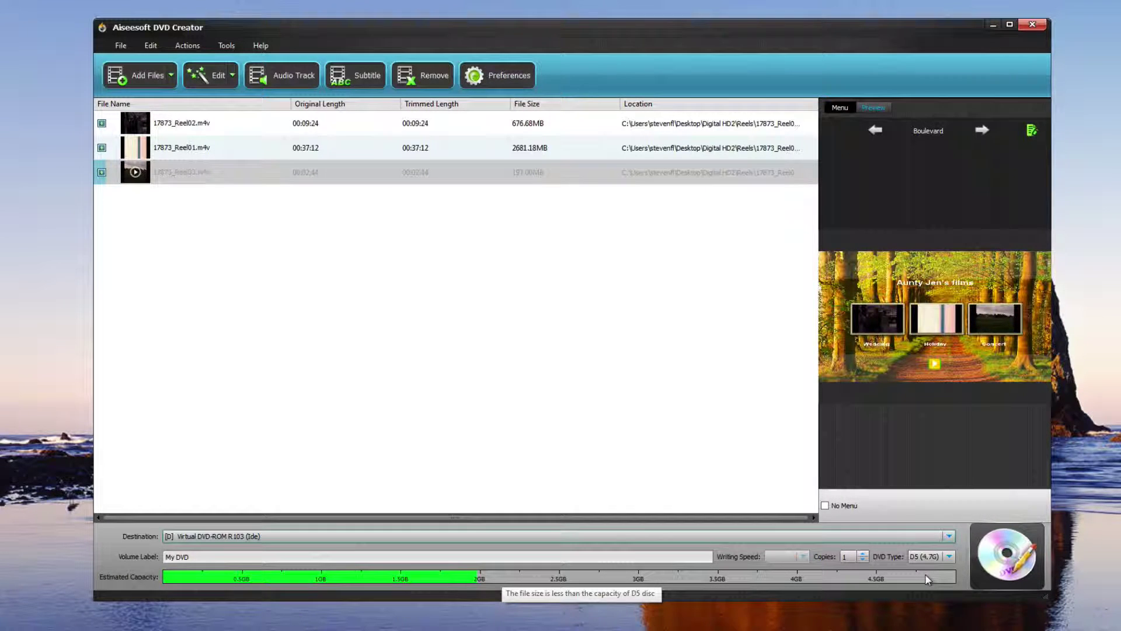
click(499, 77)
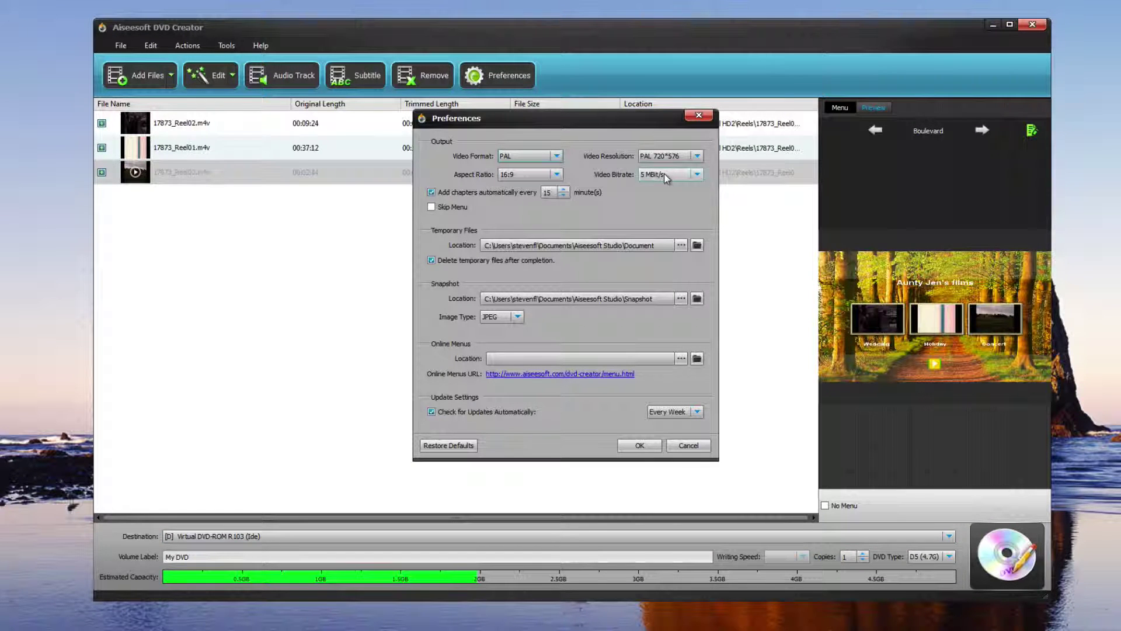
click(697, 175)
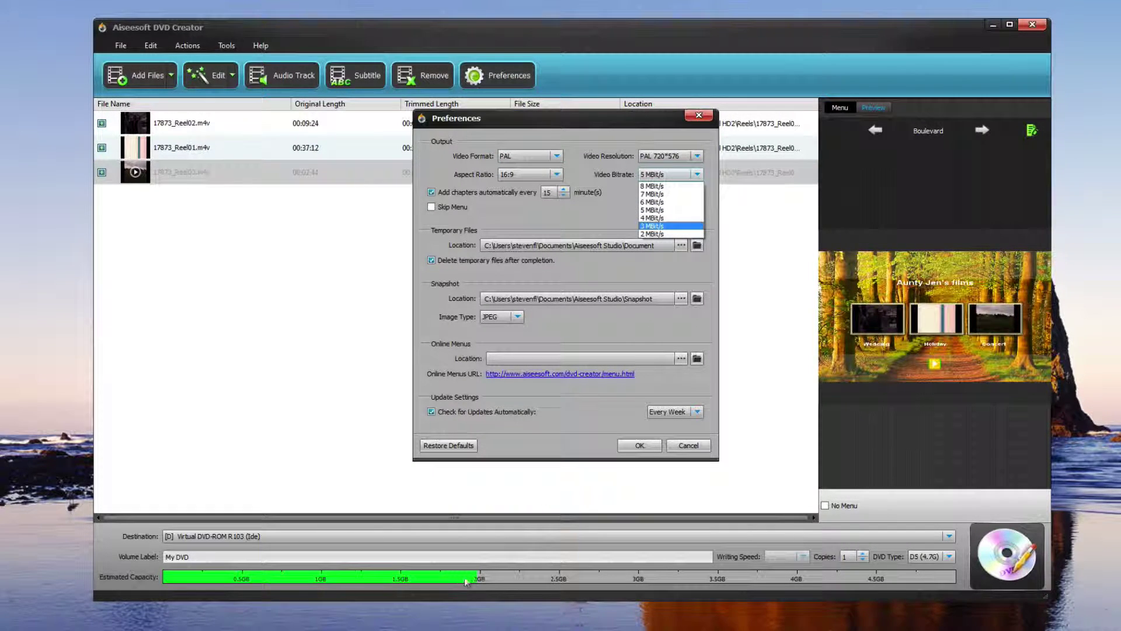
click(681, 234)
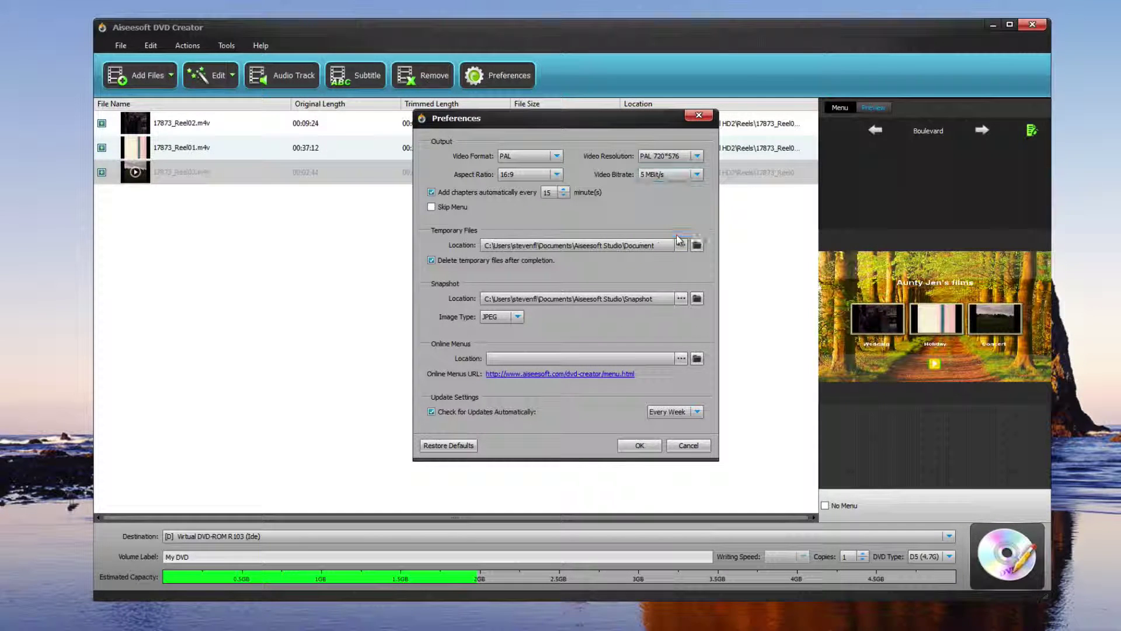
click(643, 446)
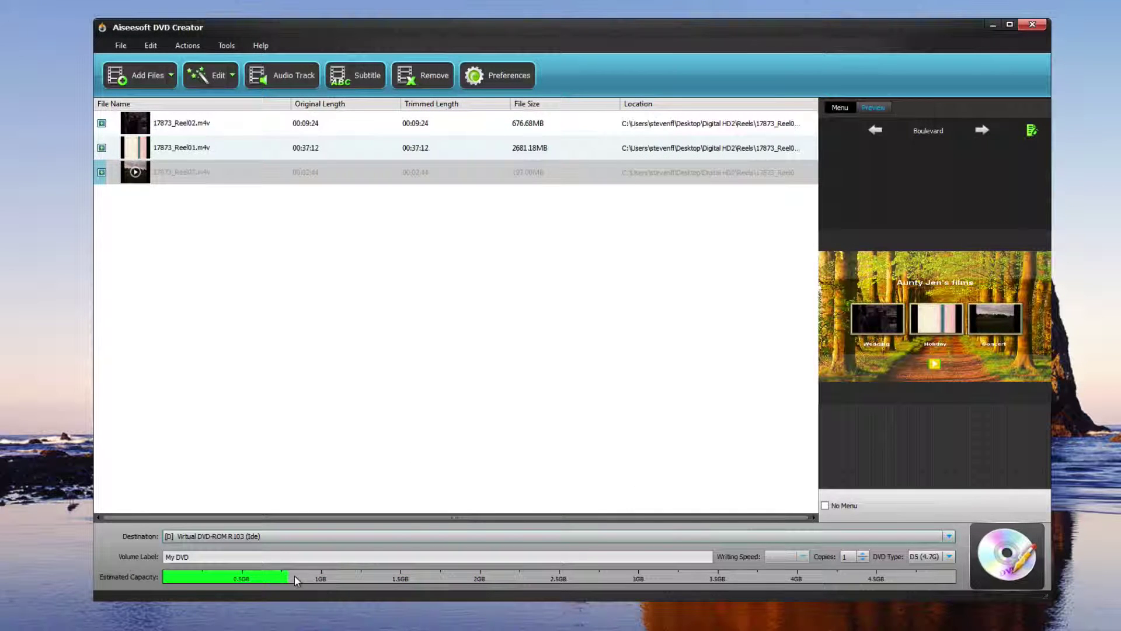
Step: Set the output video bitrate to 5 MBit/s in the preferences
mouse_move(294, 577)
click(497, 75)
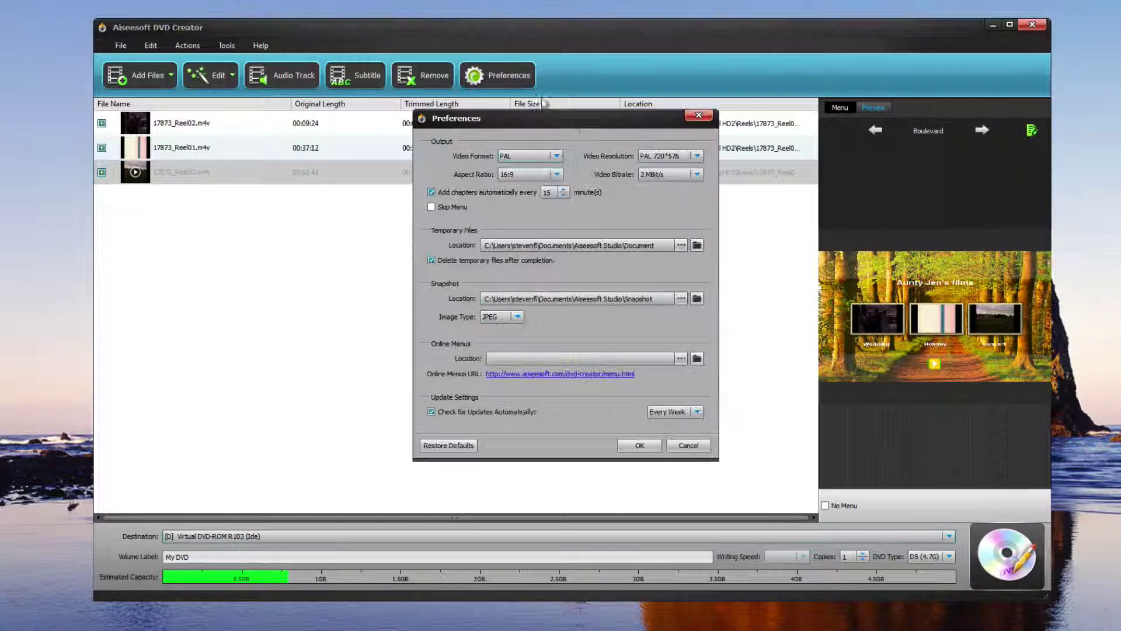
click(697, 174)
click(685, 211)
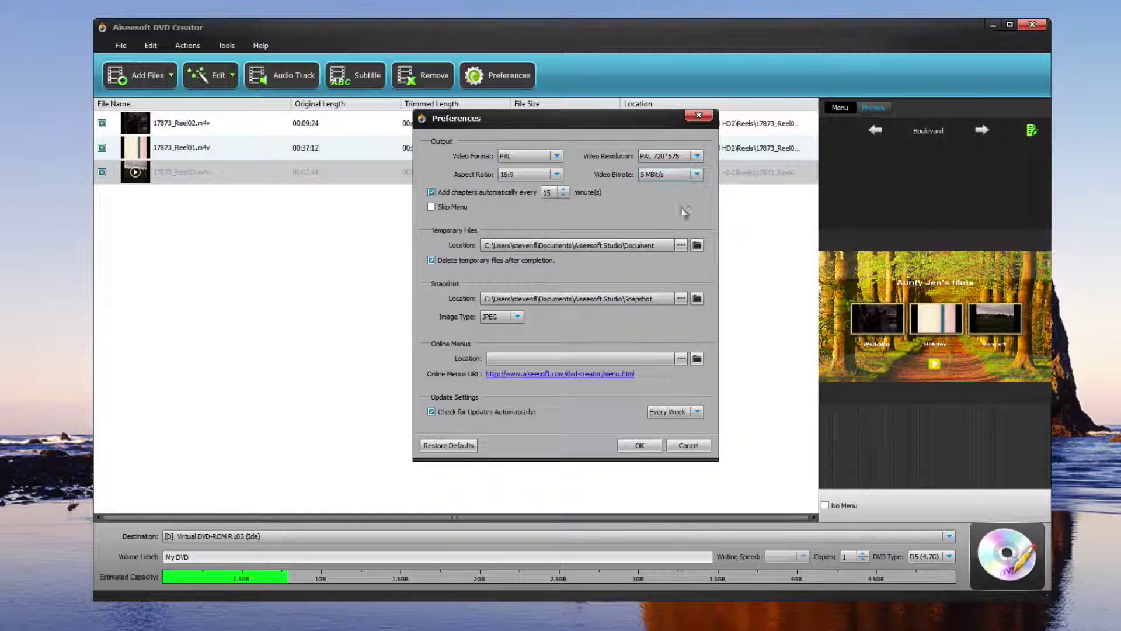
click(653, 444)
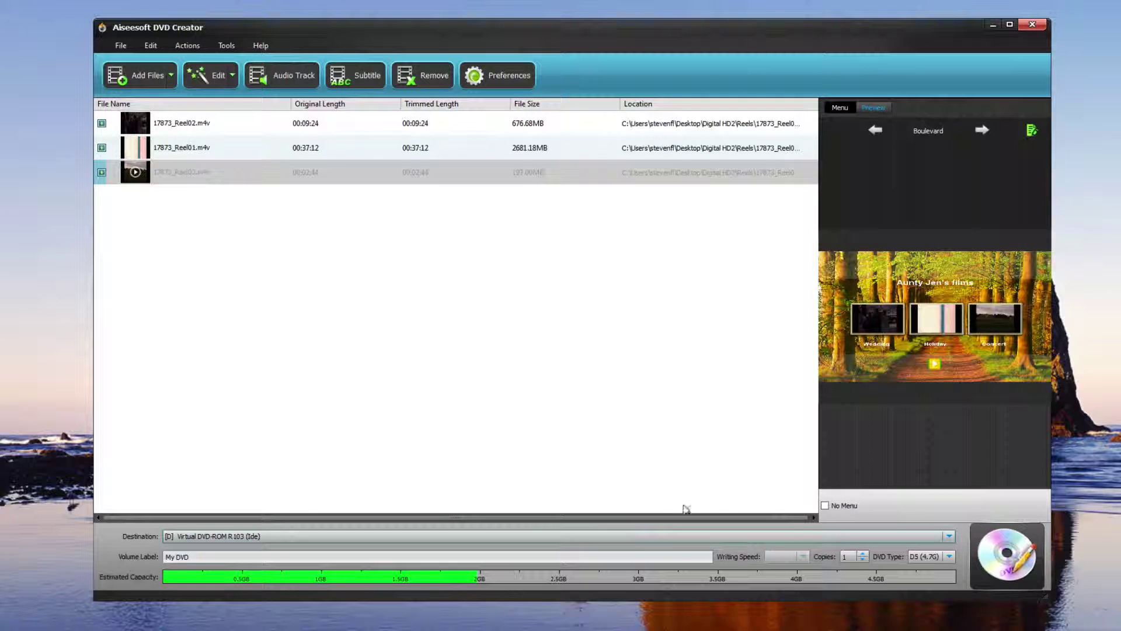
Step: Set the destination to a DVD folder saved on the Desktop and start creating the DVD
click(661, 537)
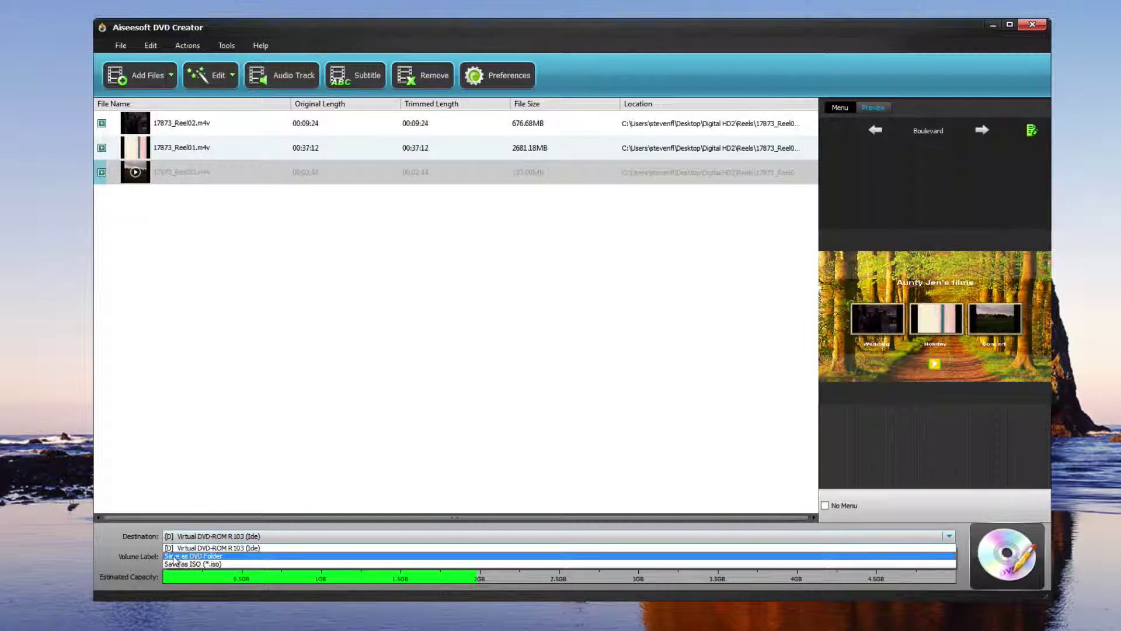
click(209, 556)
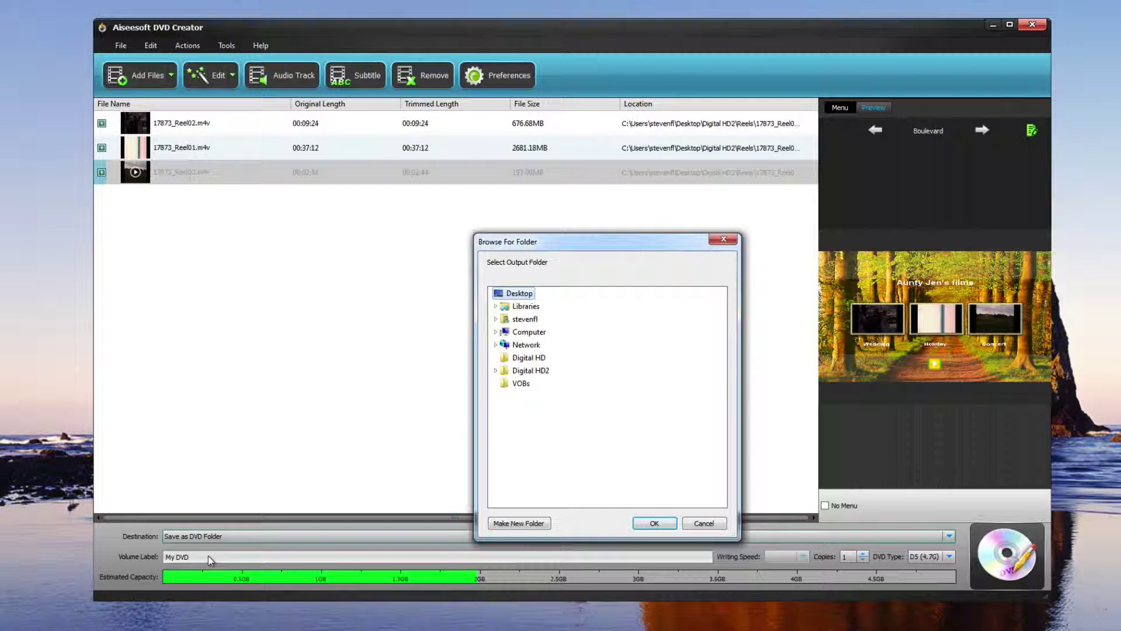
click(654, 523)
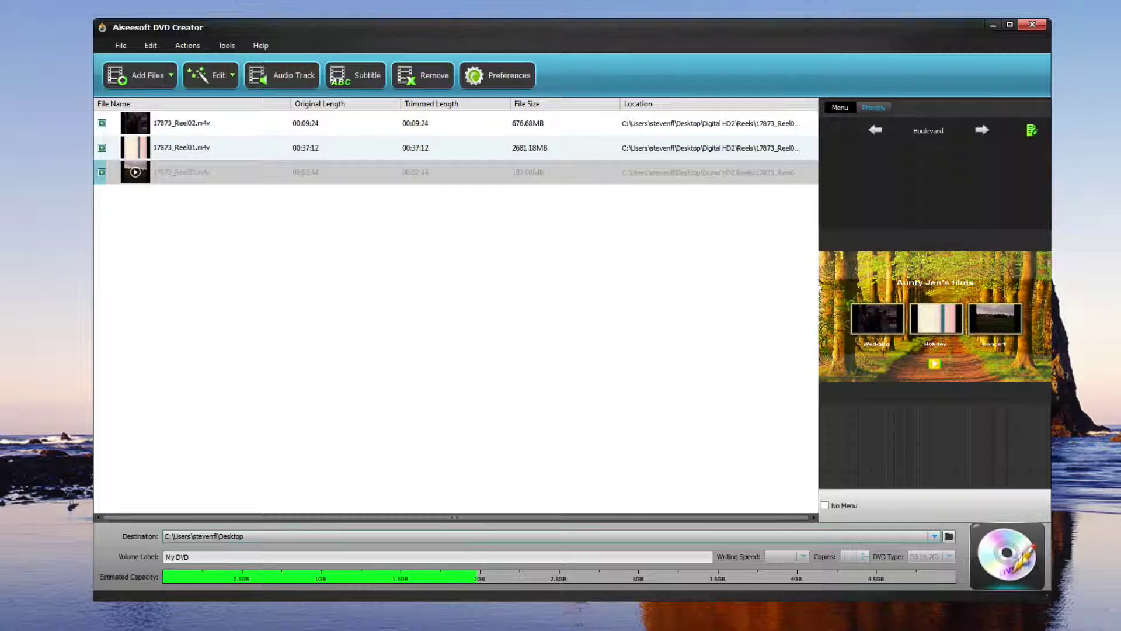
click(1019, 558)
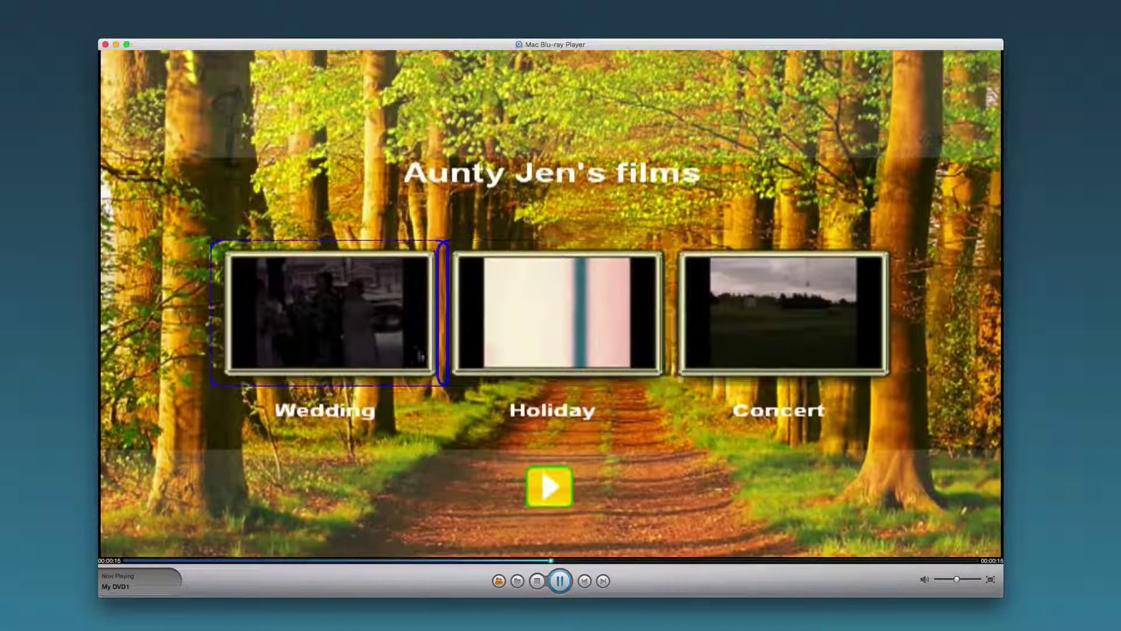
Step: Play the Wedding film from the finished DVD's menu in Mac Blu-ray Player
click(353, 328)
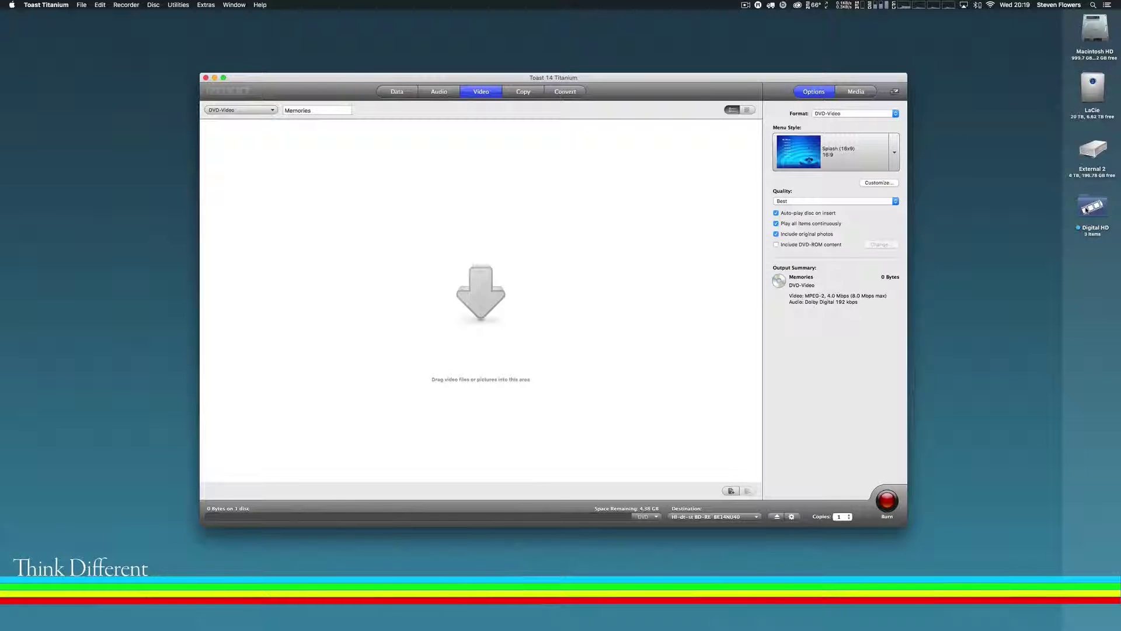
Step: Add Our Family Movies.m4v from the Digital HD folder to the DVD-Video project in Toast 14 Titanium
double_click(1092, 206)
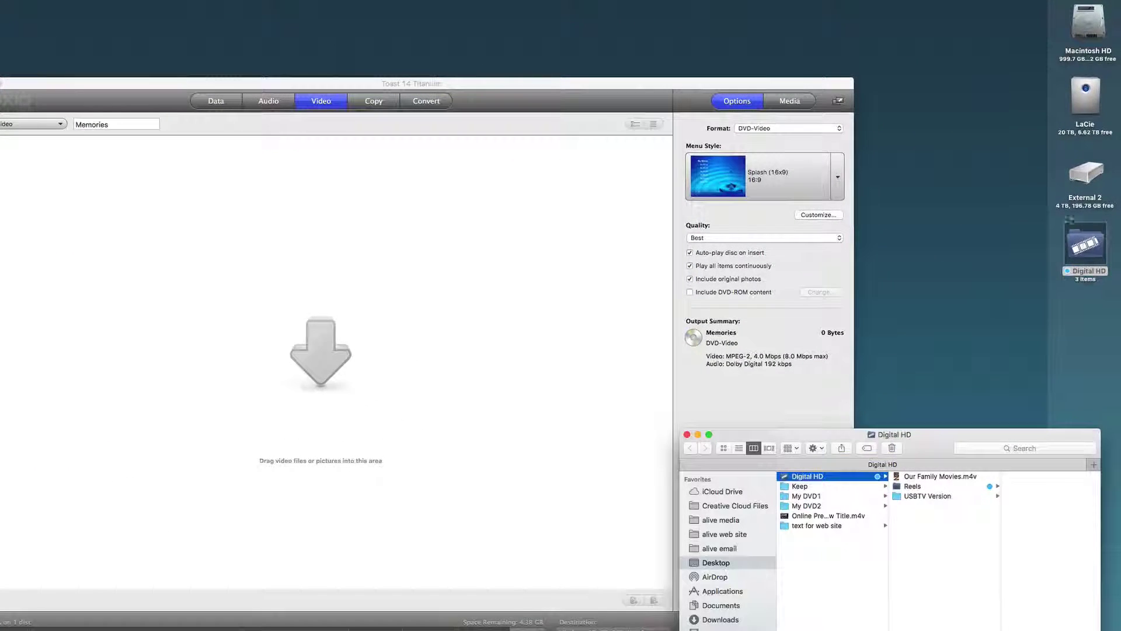
click(952, 476)
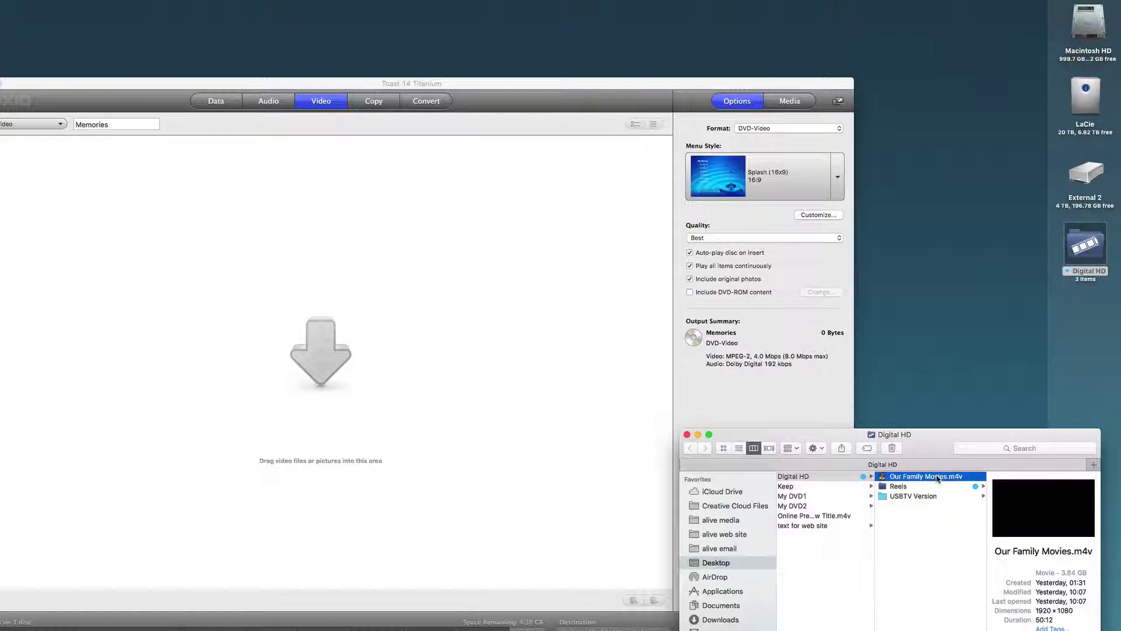
drag(937, 479, 500, 211)
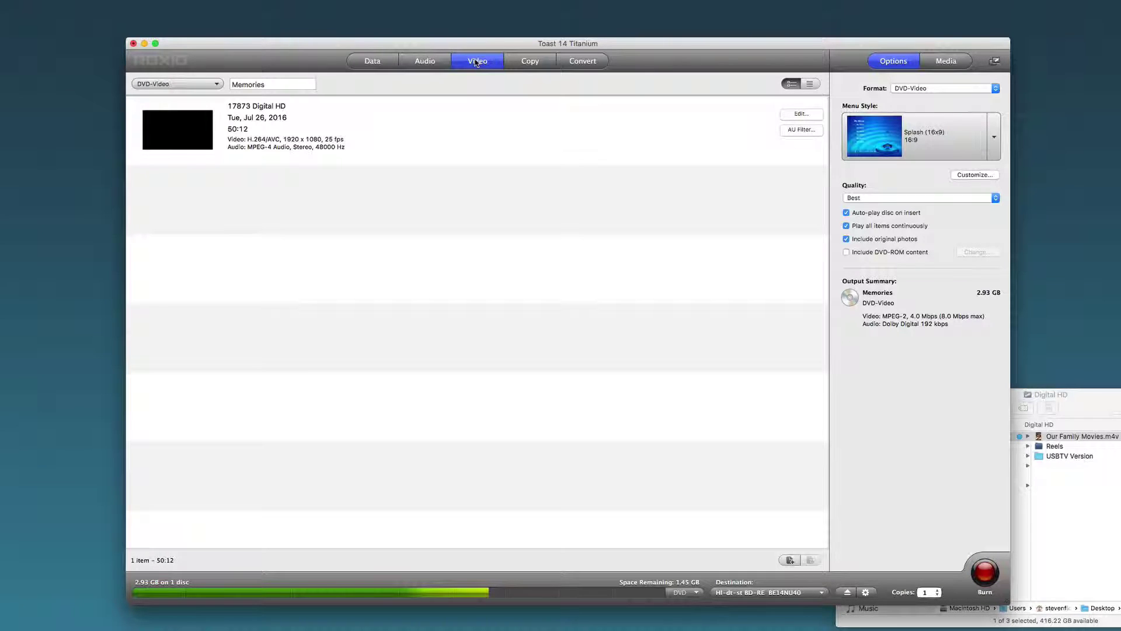
Step: Name the disc "Main Film"
click(289, 83)
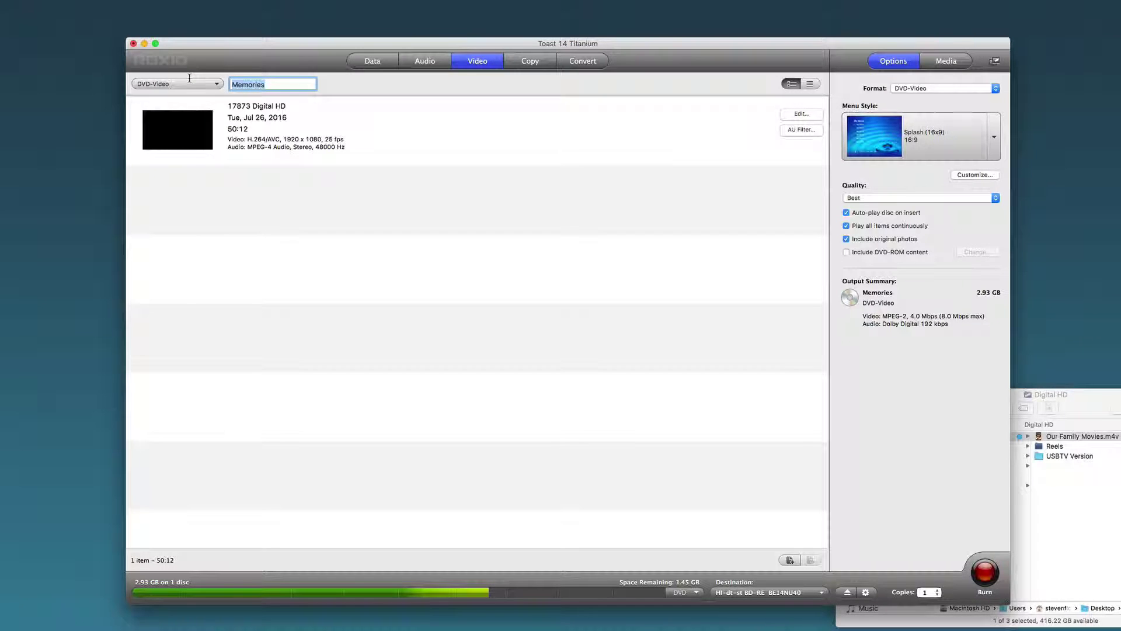
text(Main Film)
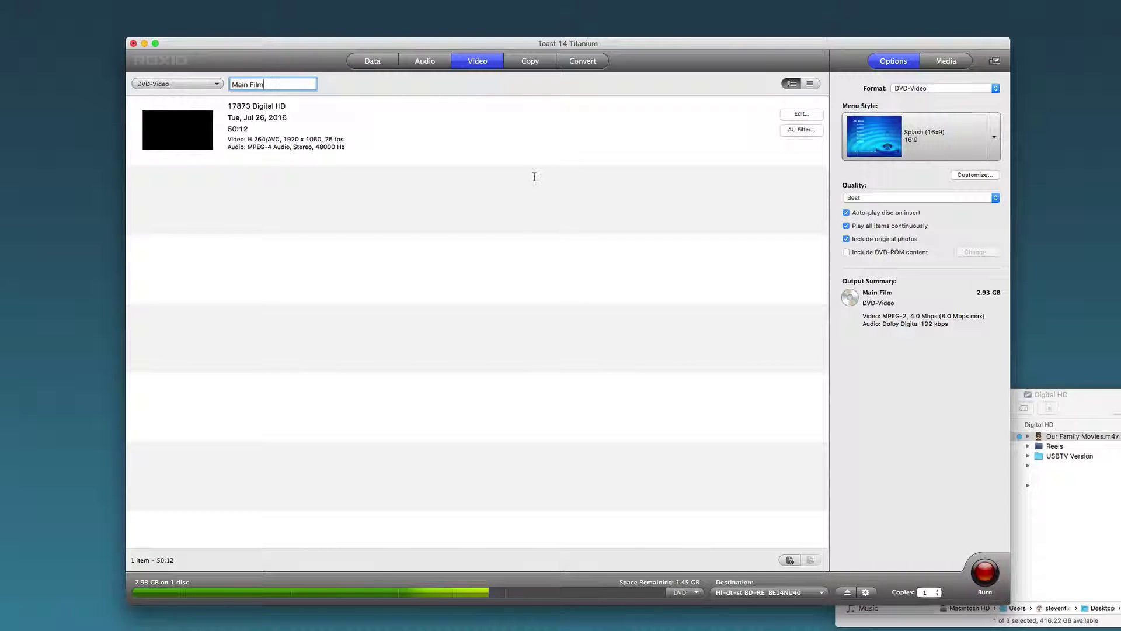
key(Return)
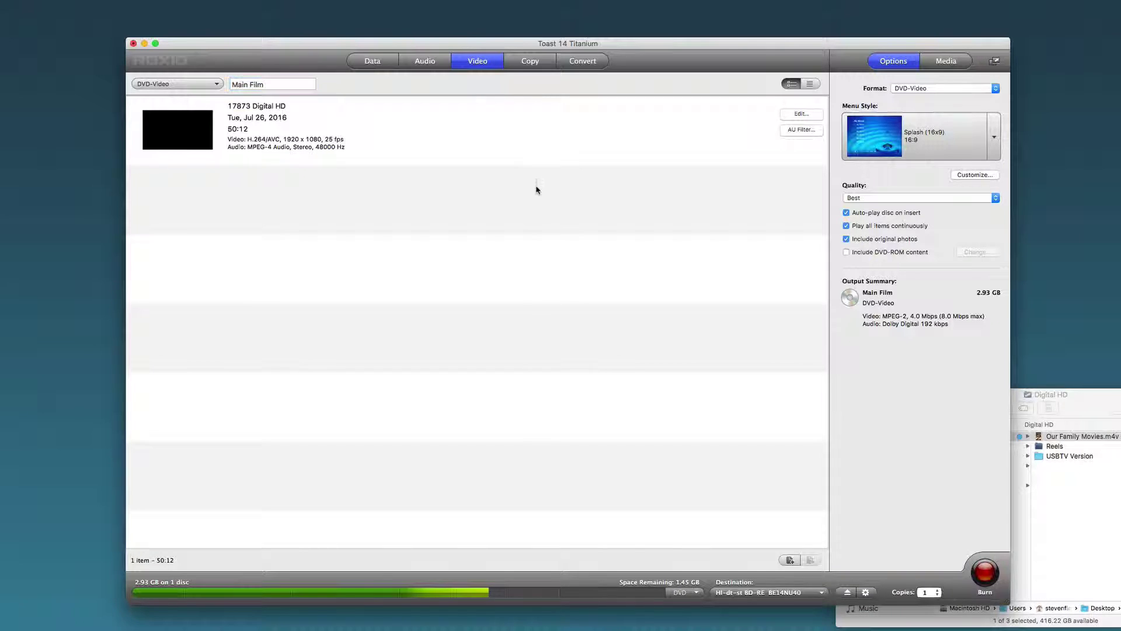
Step: Review the available disc formats and media sizes, keeping DVD-Video as the format and DVD as the size
click(216, 85)
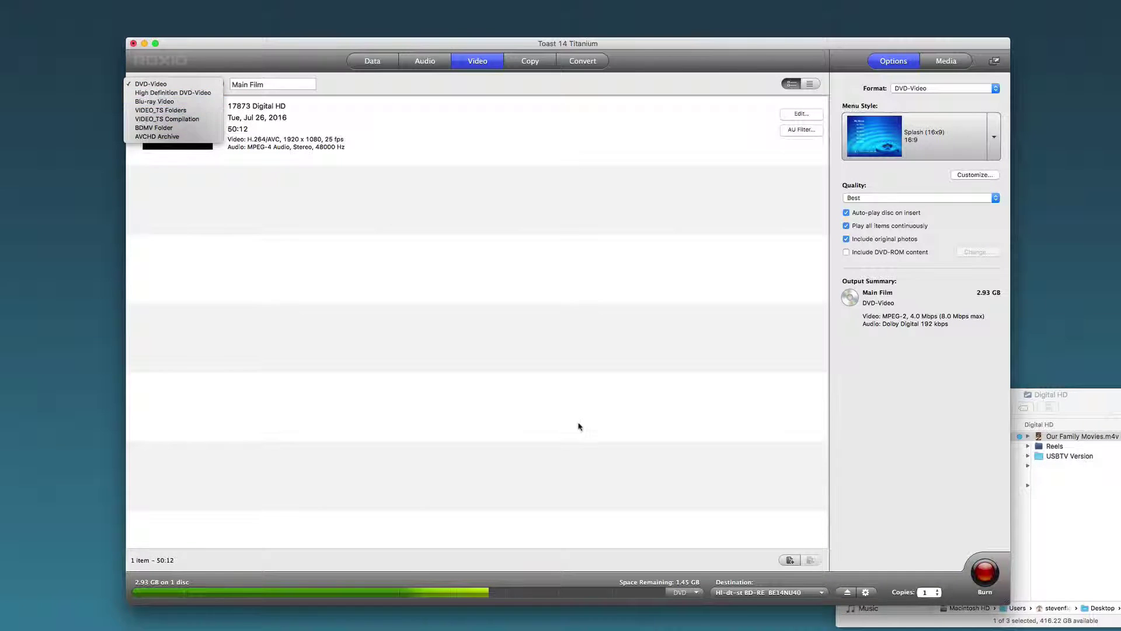
click(614, 468)
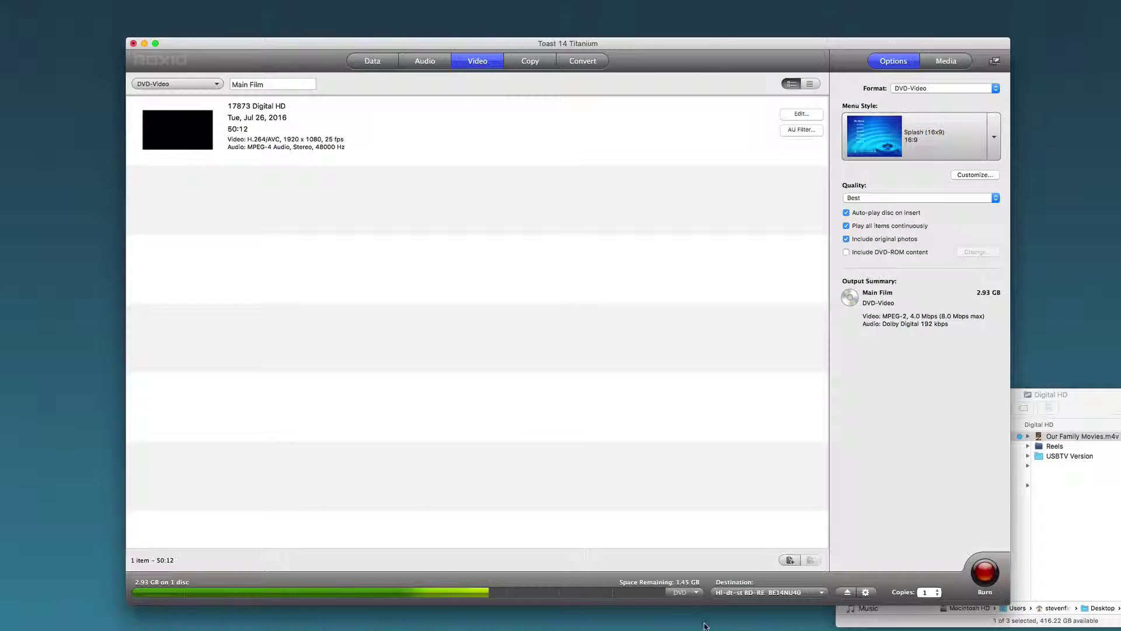
click(697, 593)
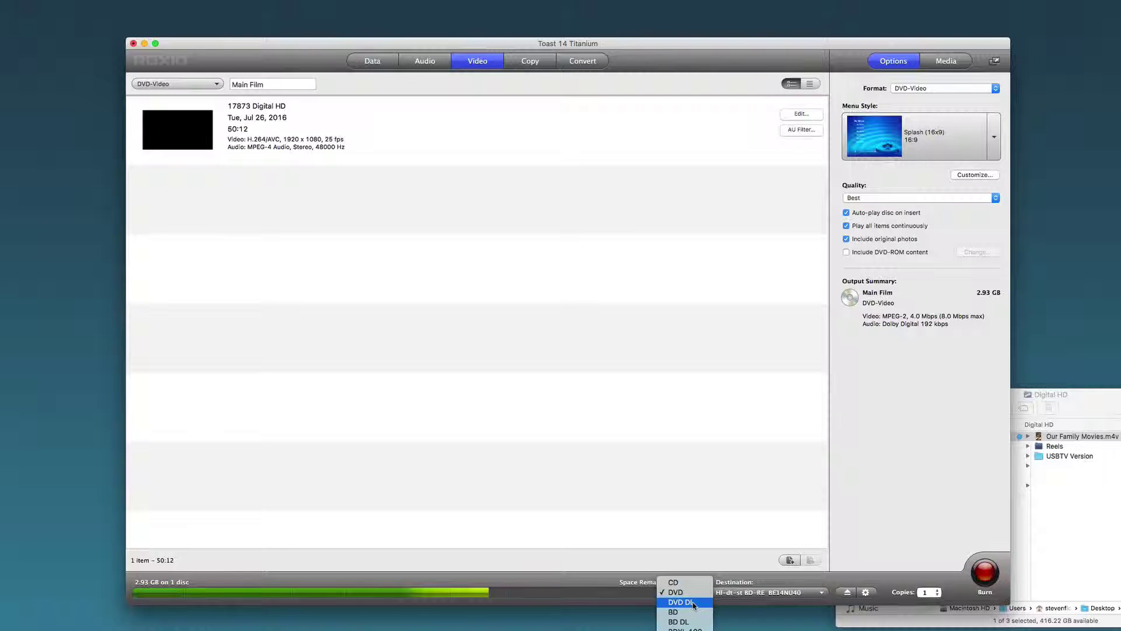
click(677, 592)
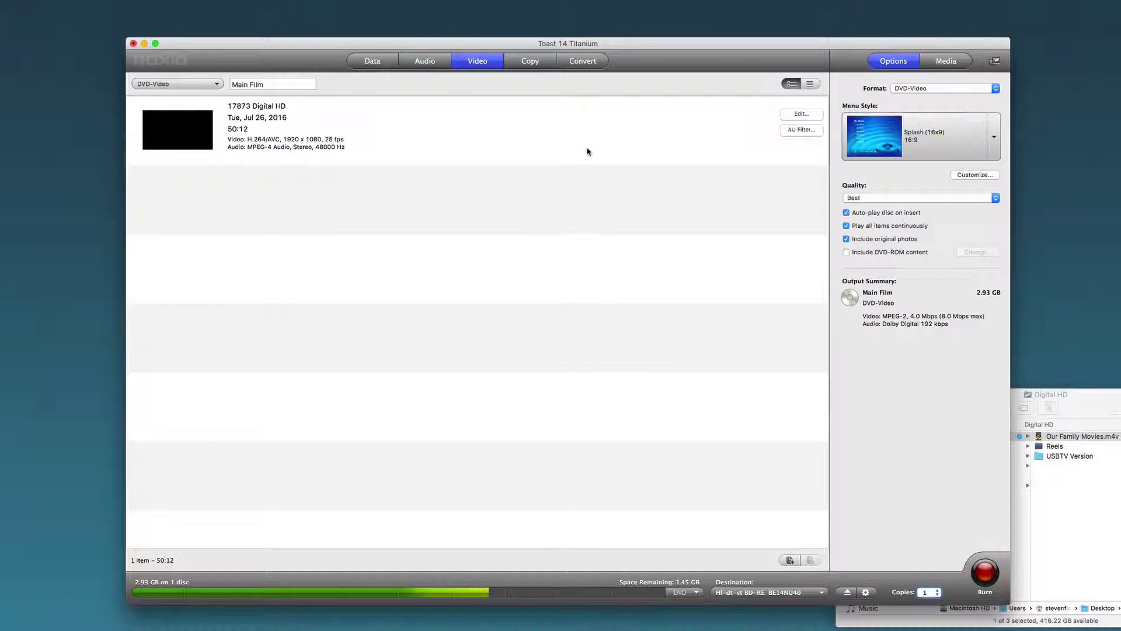
Step: Set the disc's menu style to No Menus
click(994, 136)
scroll(917, 175, up, 5)
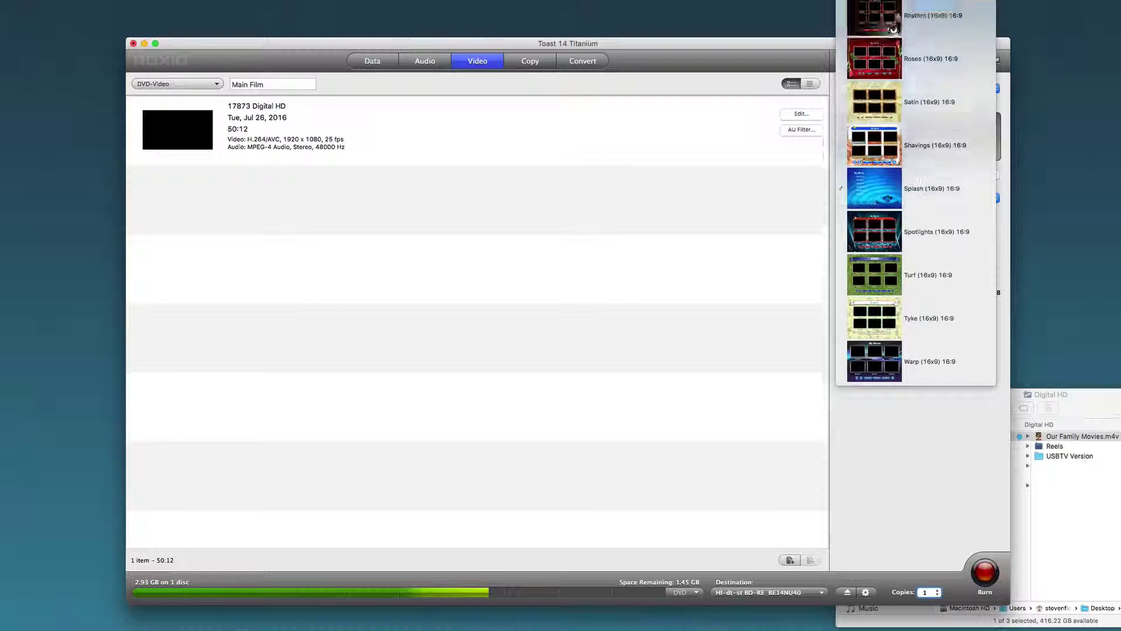
scroll(917, 316, up, 15)
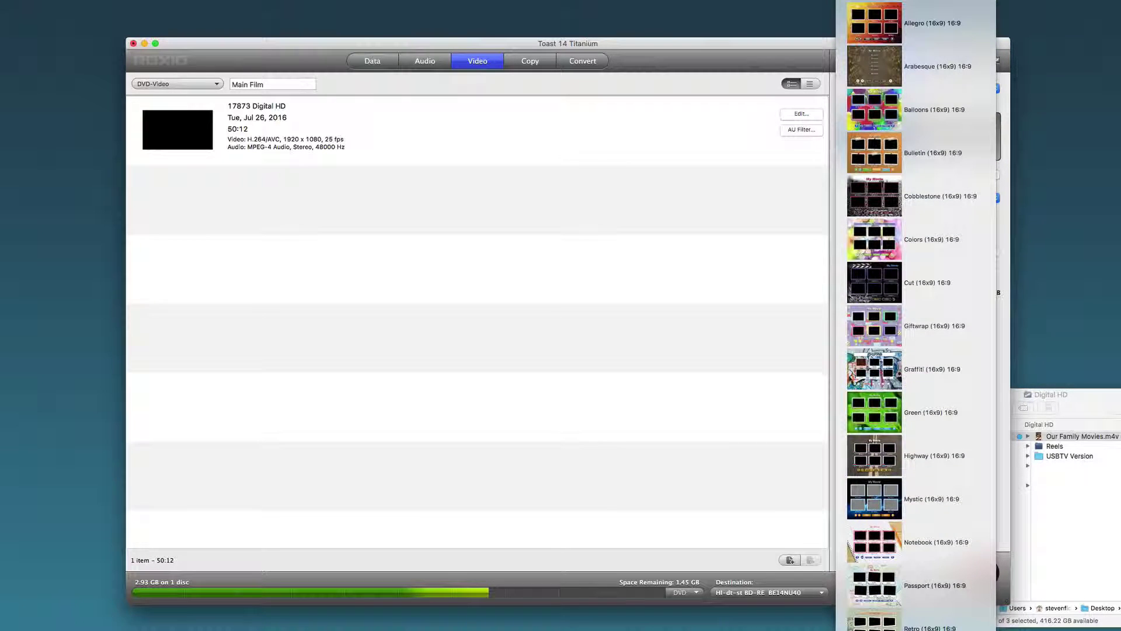
scroll(916, 234, up, 3)
click(923, 98)
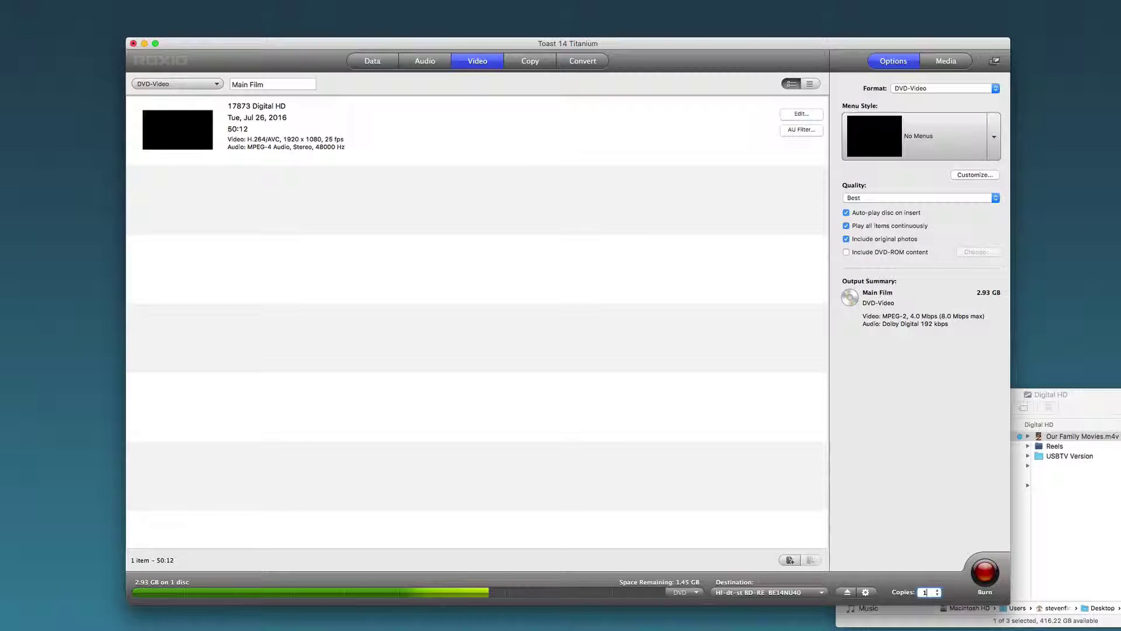
Step: Check the burn settings for the disc and close them without recording
click(986, 575)
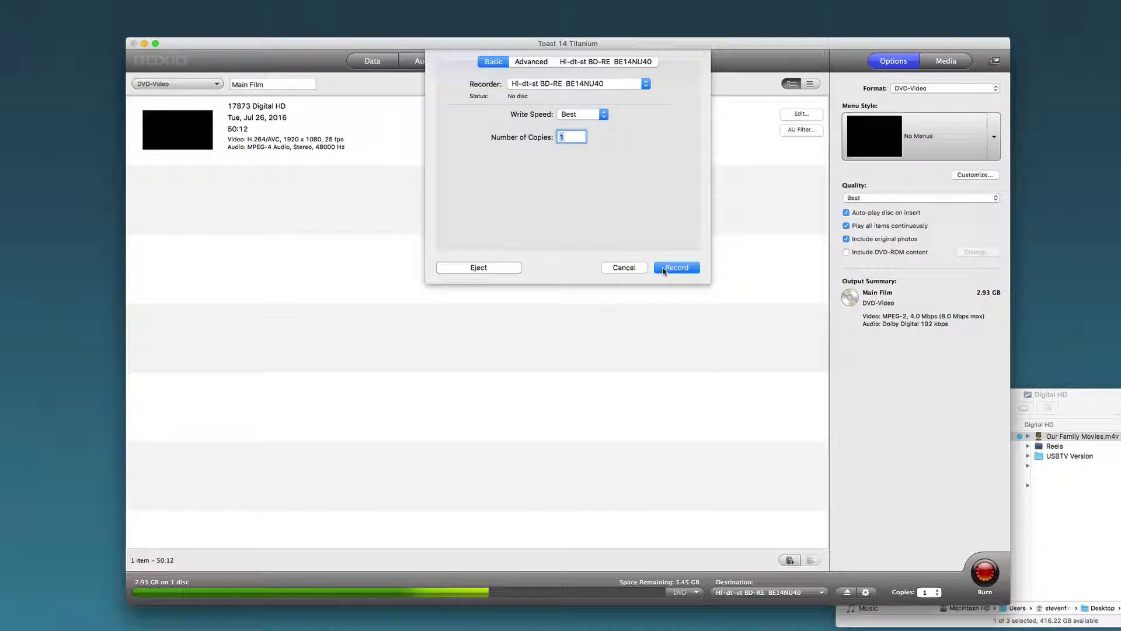
click(620, 268)
Step: Remove the family movie video from the DVD project
click(410, 123)
click(409, 122)
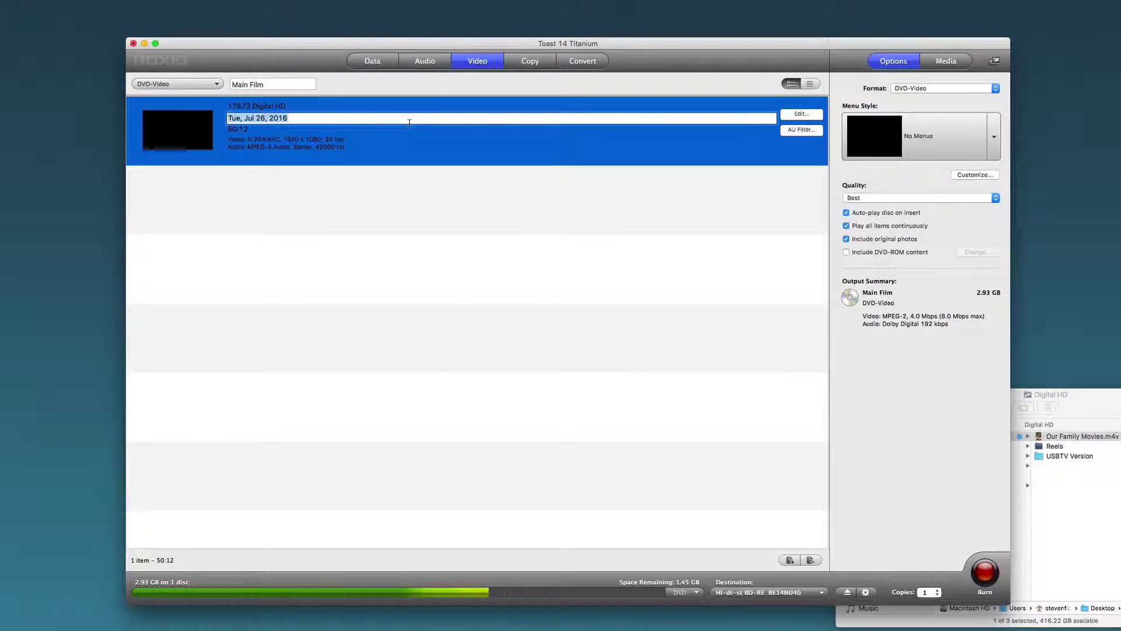
click(431, 166)
key(Delete)
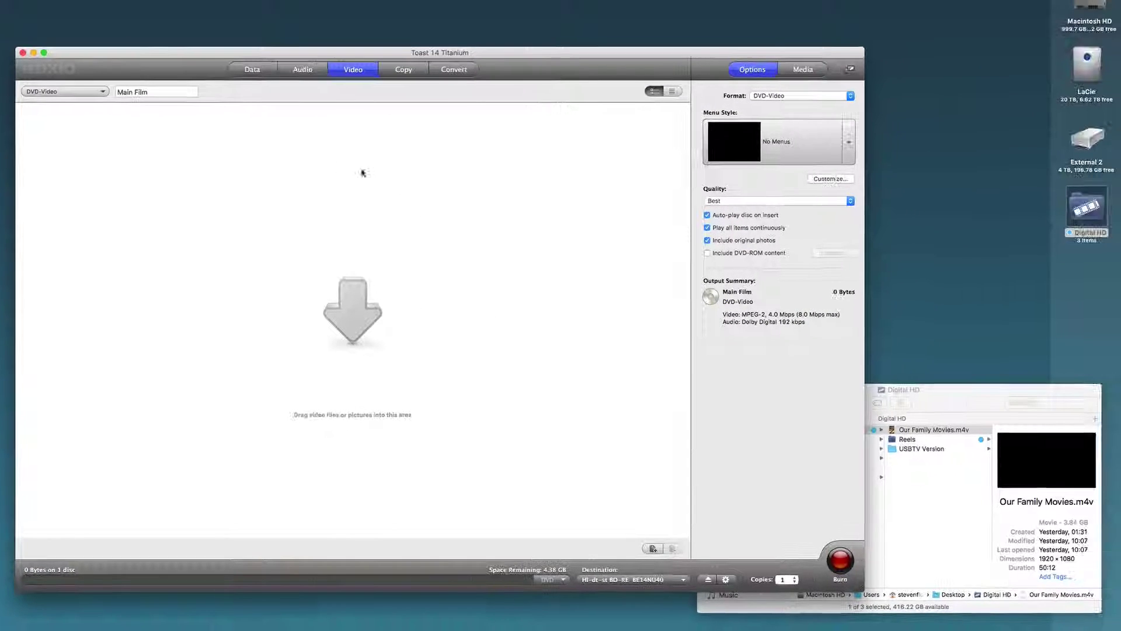
Step: Add 17873_Reel02.m4v and then 17873_Reel01.m4v from the Reels folder to the DVD project
click(932, 514)
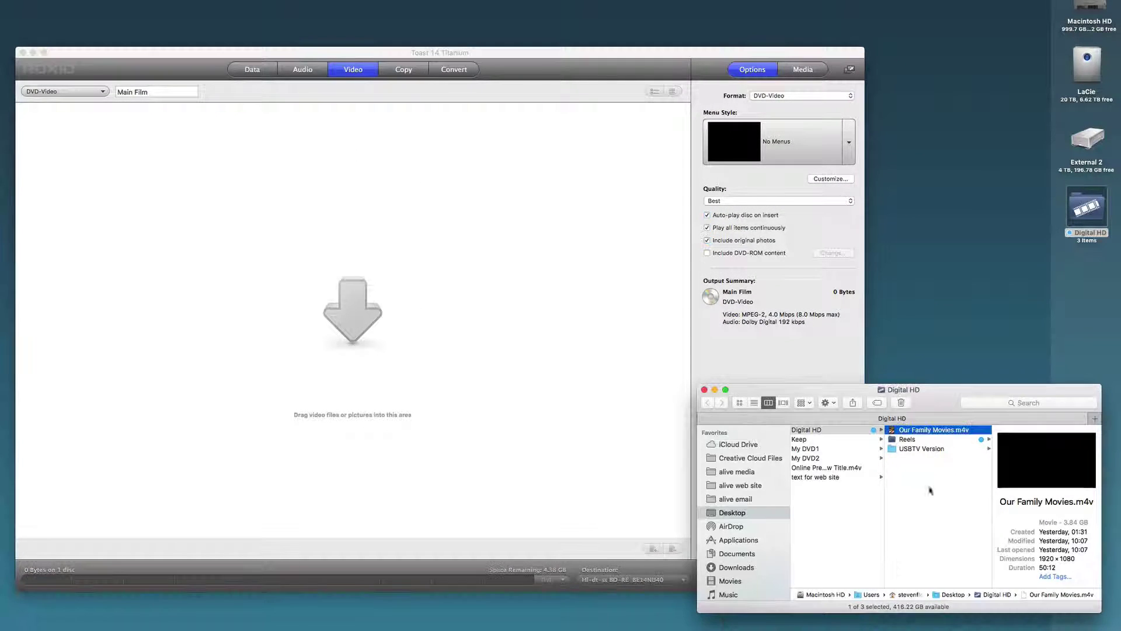
click(917, 441)
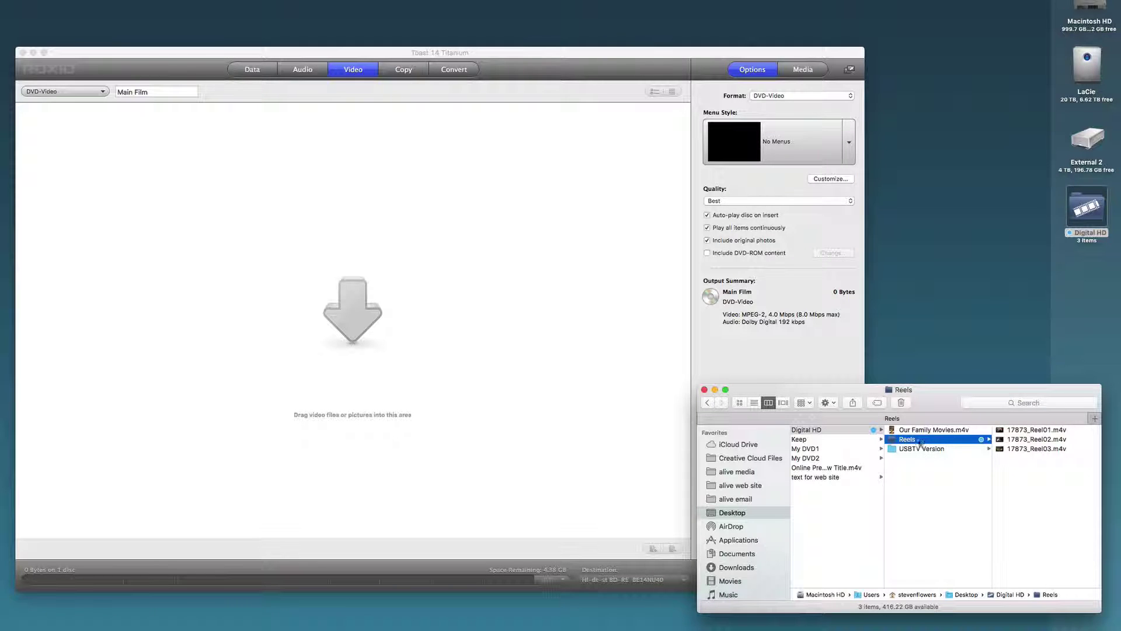
click(1039, 439)
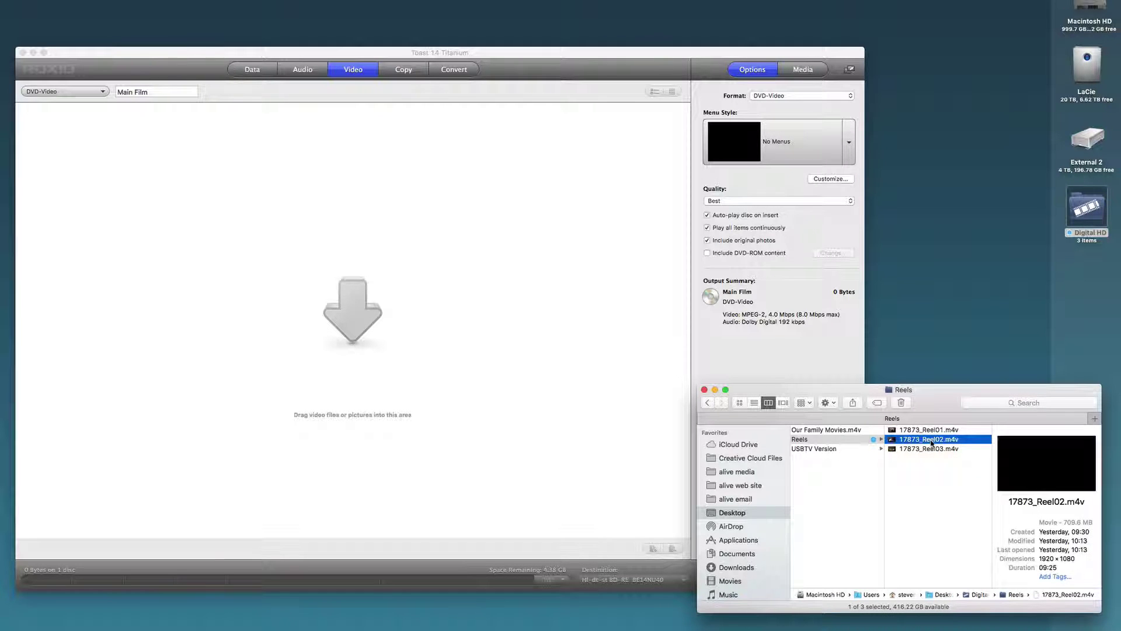
drag(932, 442, 250, 208)
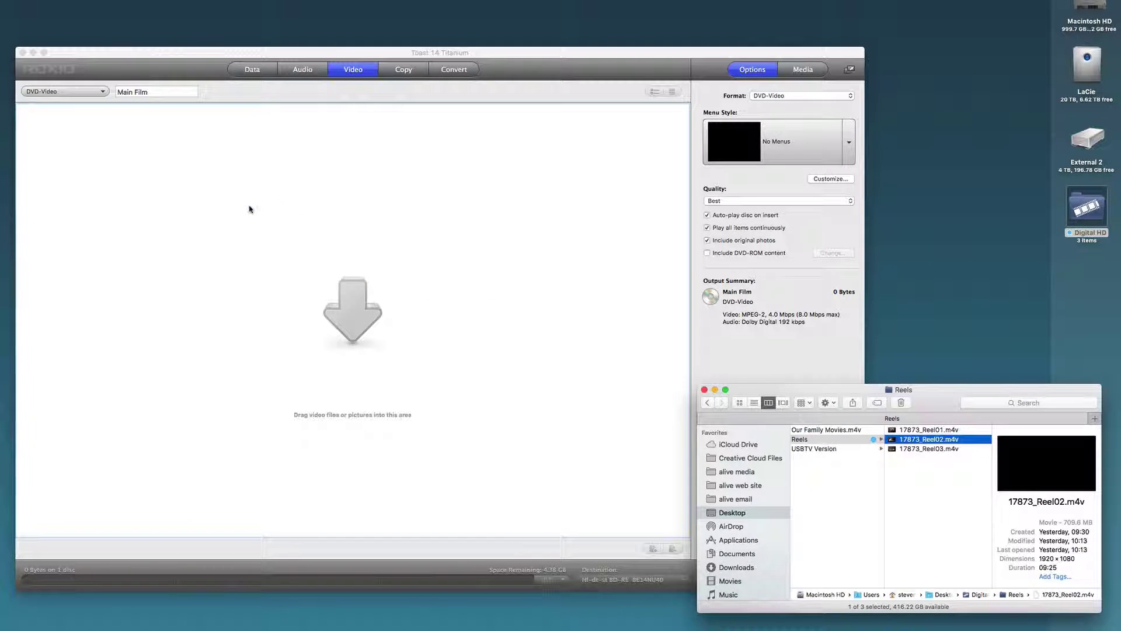
click(934, 430)
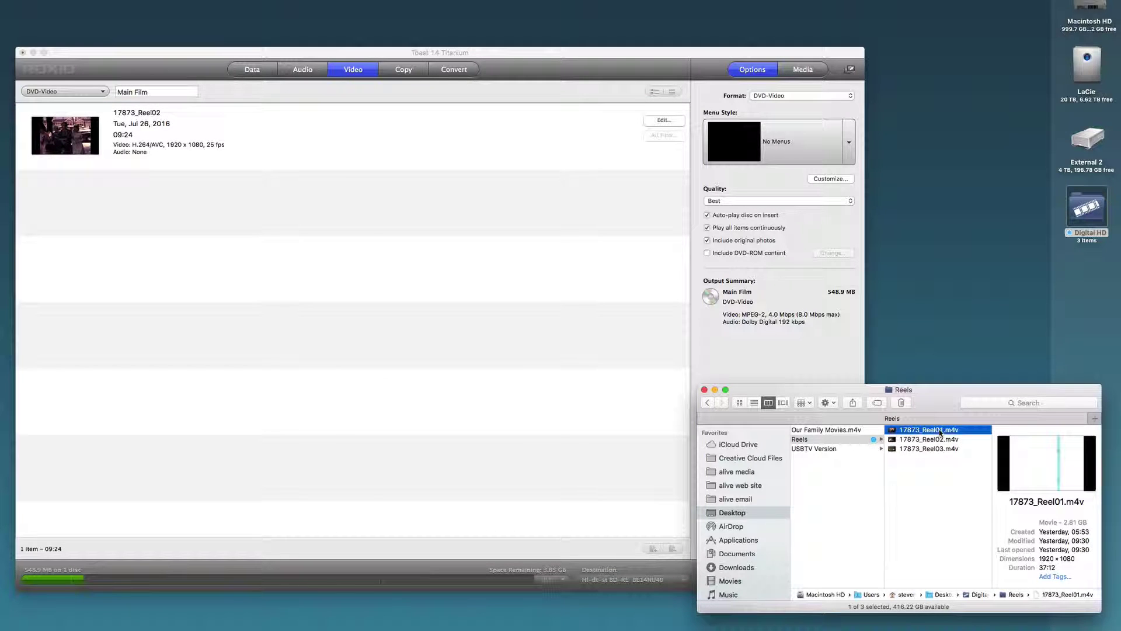
drag(934, 430, 343, 323)
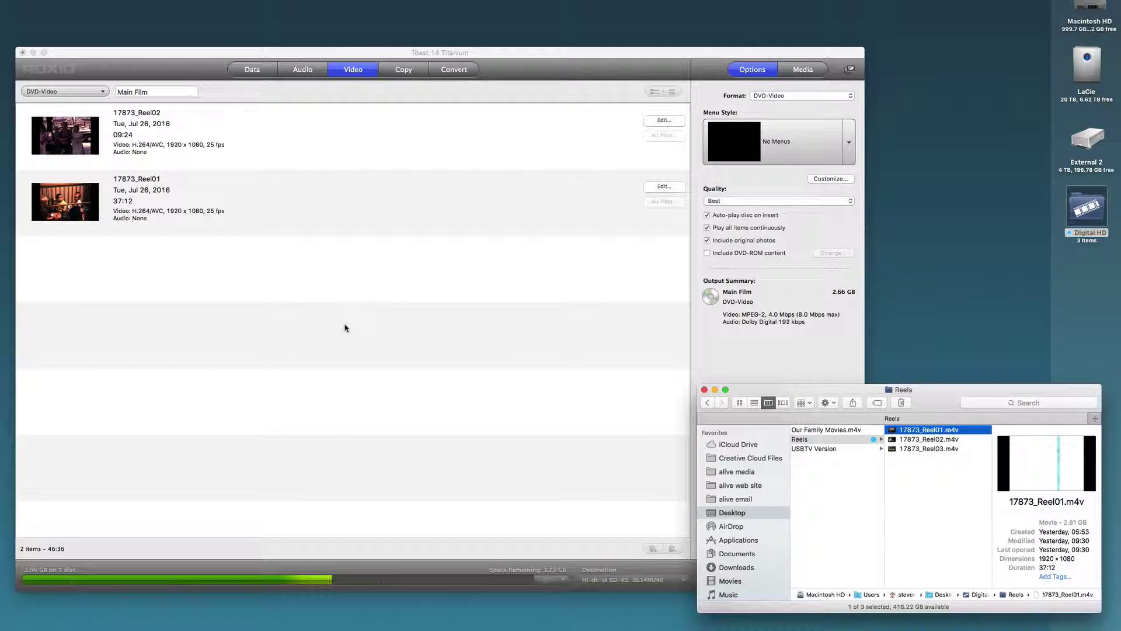
Step: Change the first info line of the 17873_Reel02 video to "Wedding"
click(555, 131)
click(555, 131)
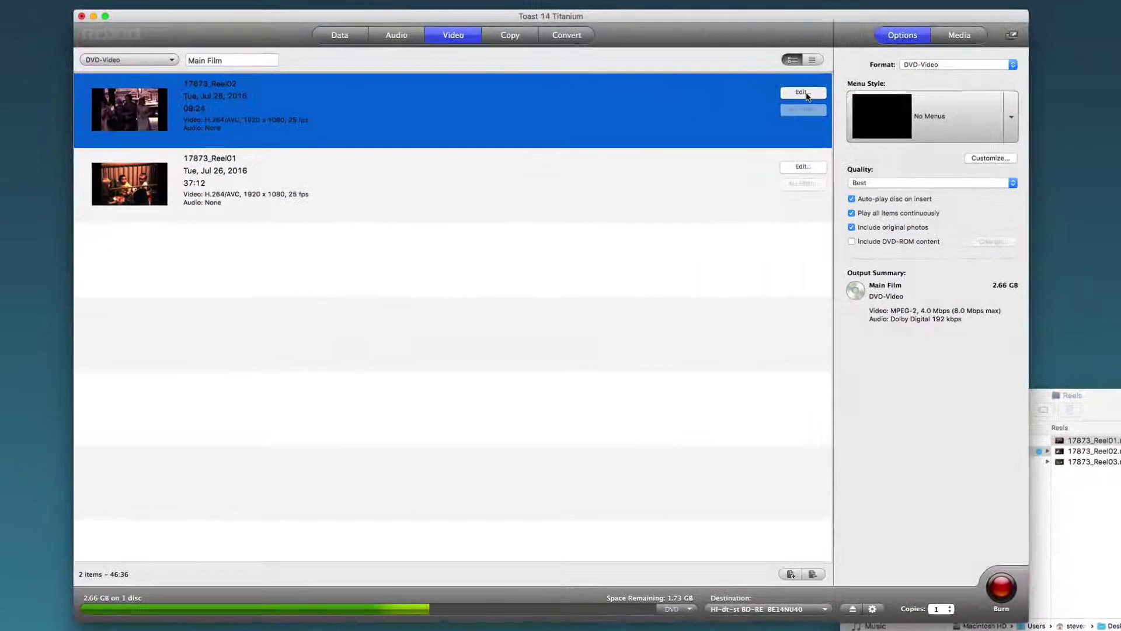
click(806, 94)
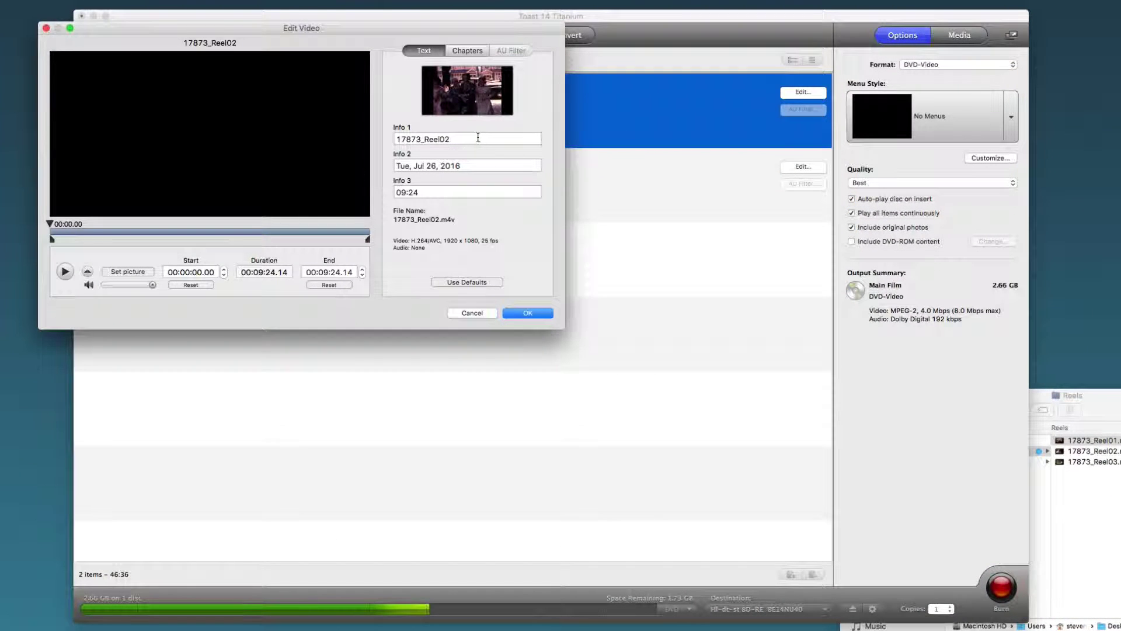
text(We)
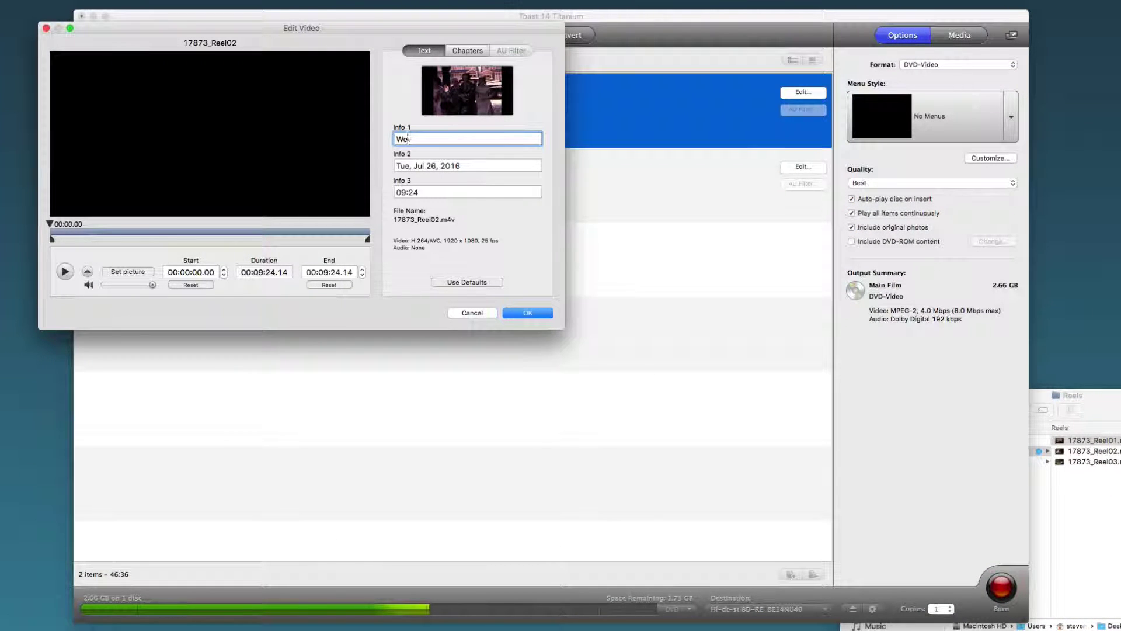
text(dding)
click(528, 313)
Step: Change the first info line of the 17873_Reel01 video to "Children"
click(800, 168)
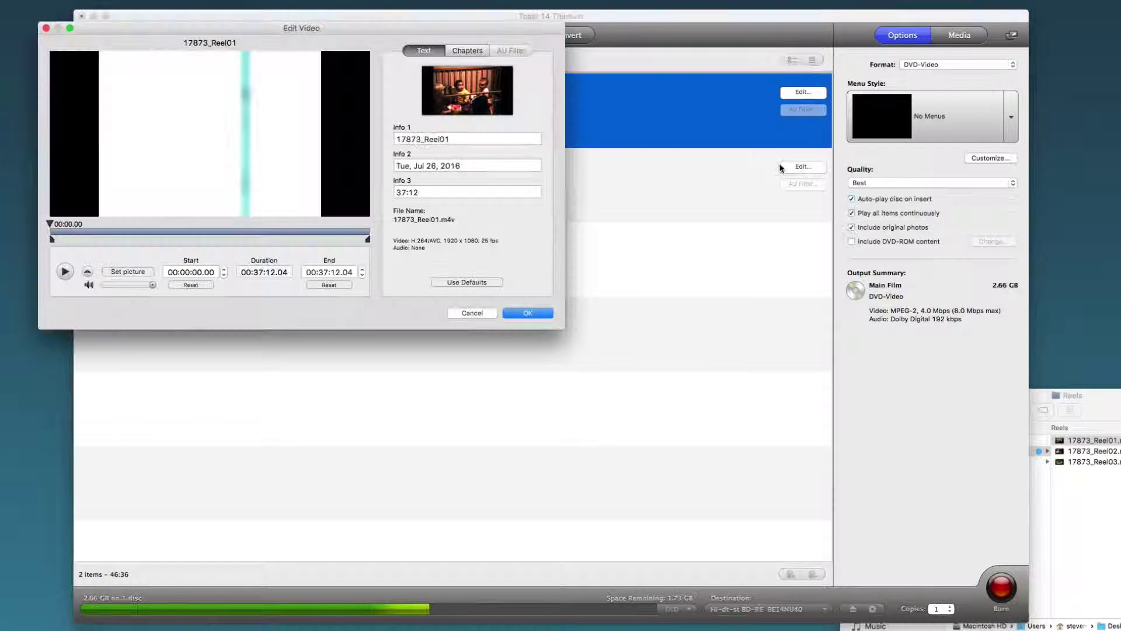
double_click(494, 138)
text(Chil)
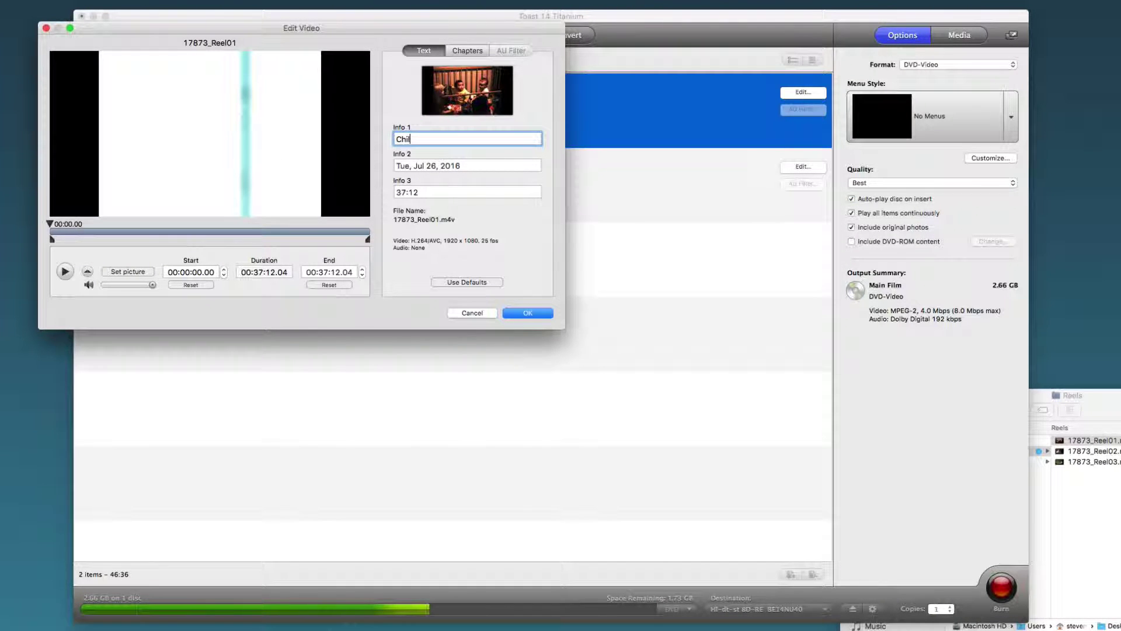
text(dren)
click(528, 313)
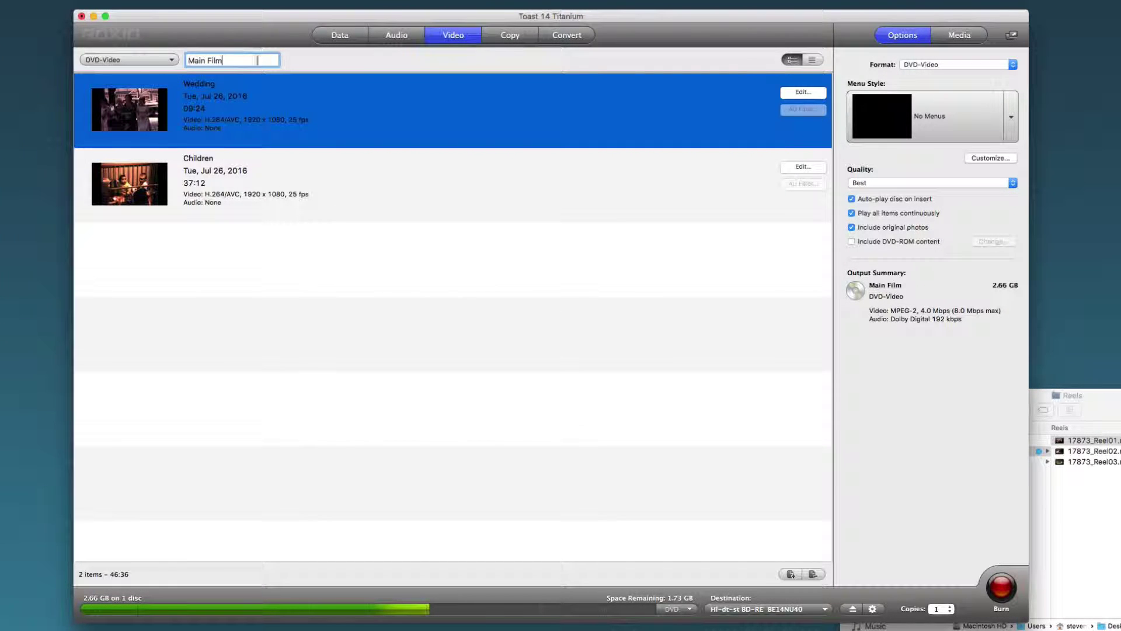
Step: Rename the disc from its default title to "Memories"
drag(257, 60, 86, 56)
text(M)
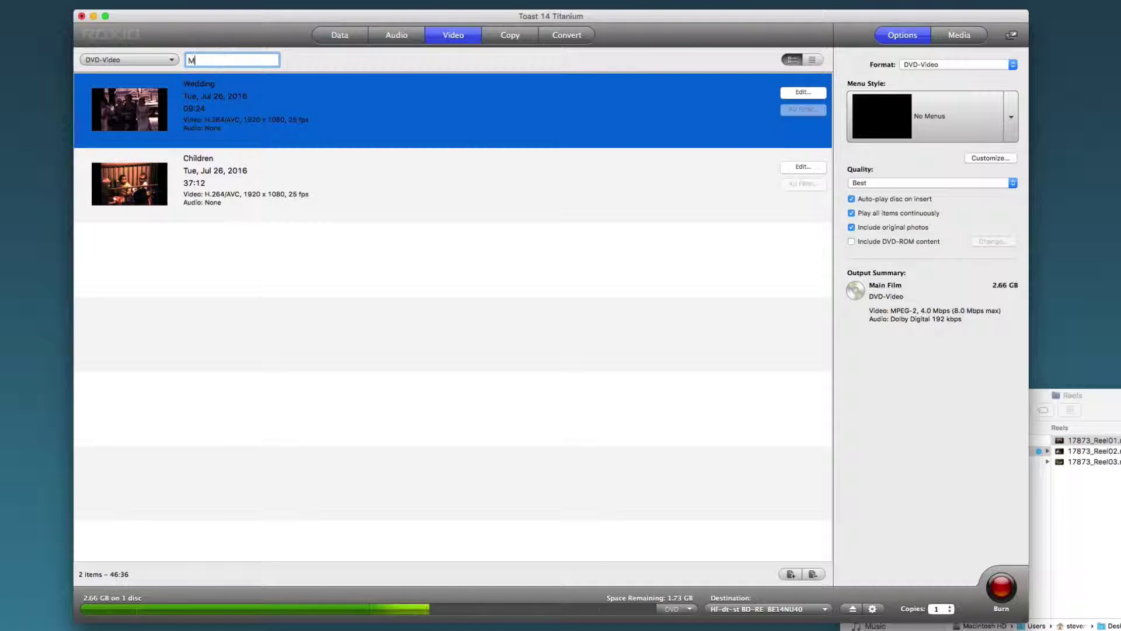
text(emrries)
Step: Look through the available video disc formats and disc sizes, keeping DVD-Video and DVD selected
click(166, 60)
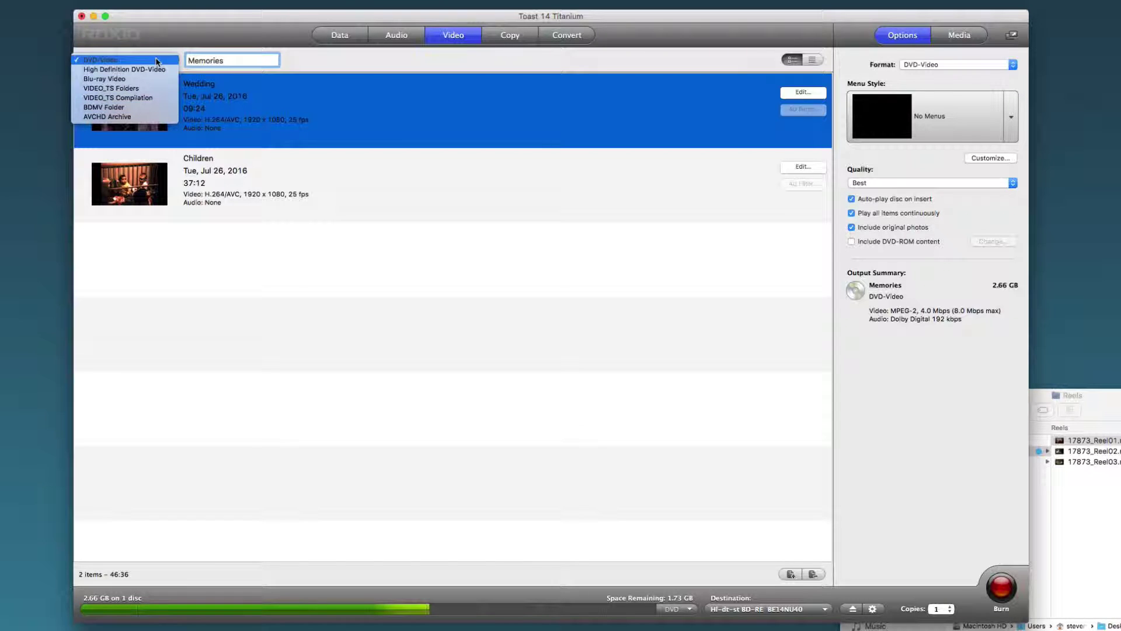
click(169, 59)
click(773, 295)
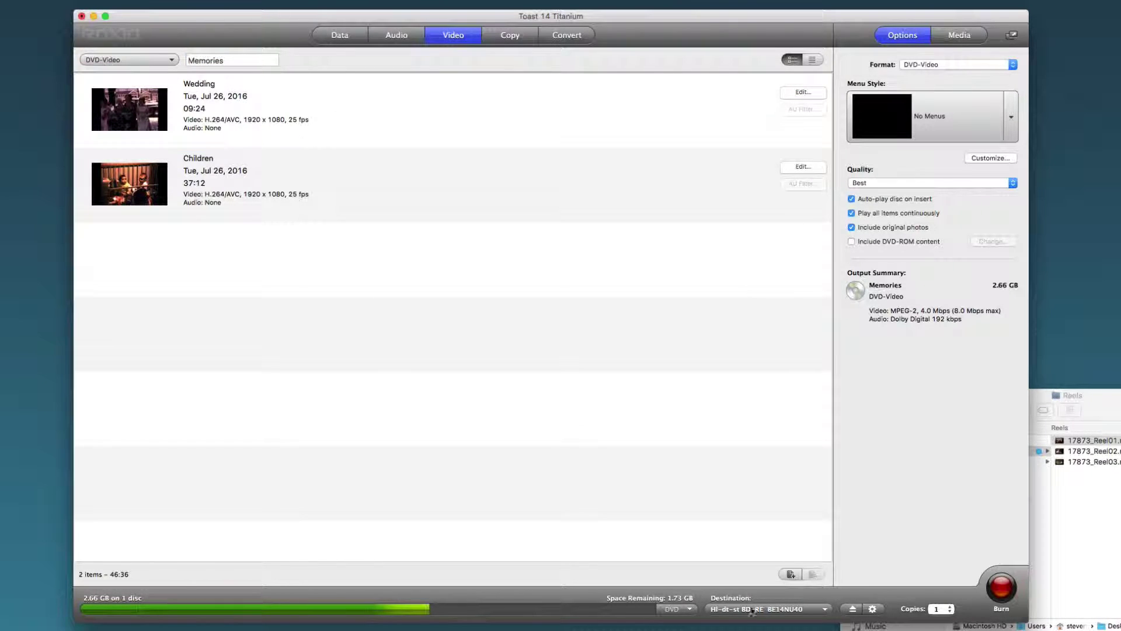
click(689, 609)
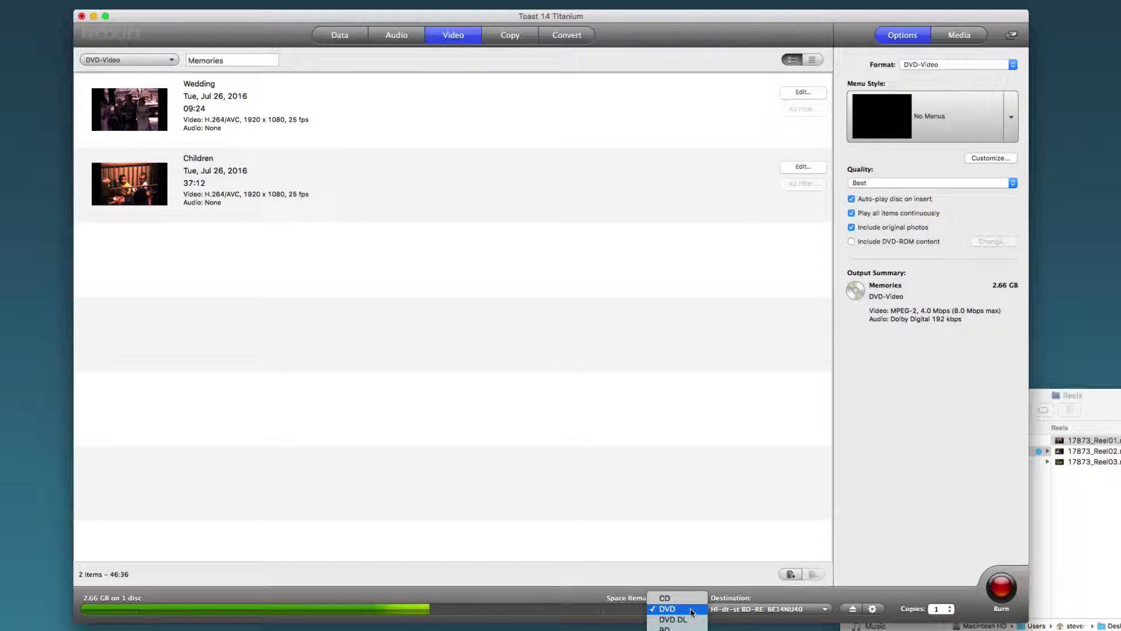
click(725, 588)
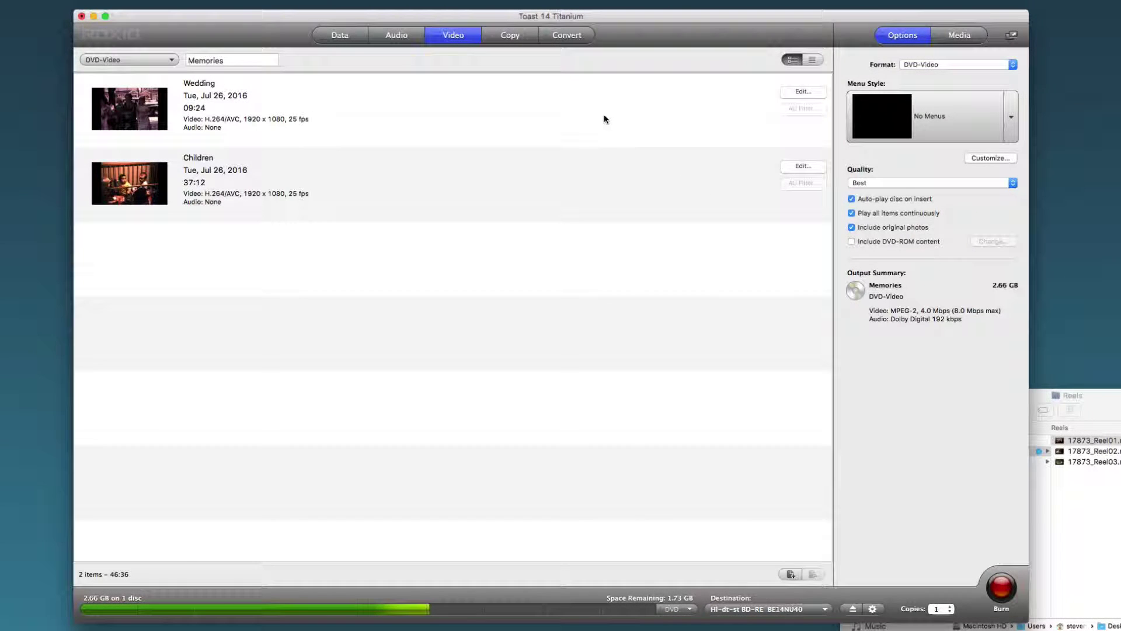
Step: Choose the Cut (16x9) menu style for the disc and preview the enlarged menu from its customization settings
click(1011, 119)
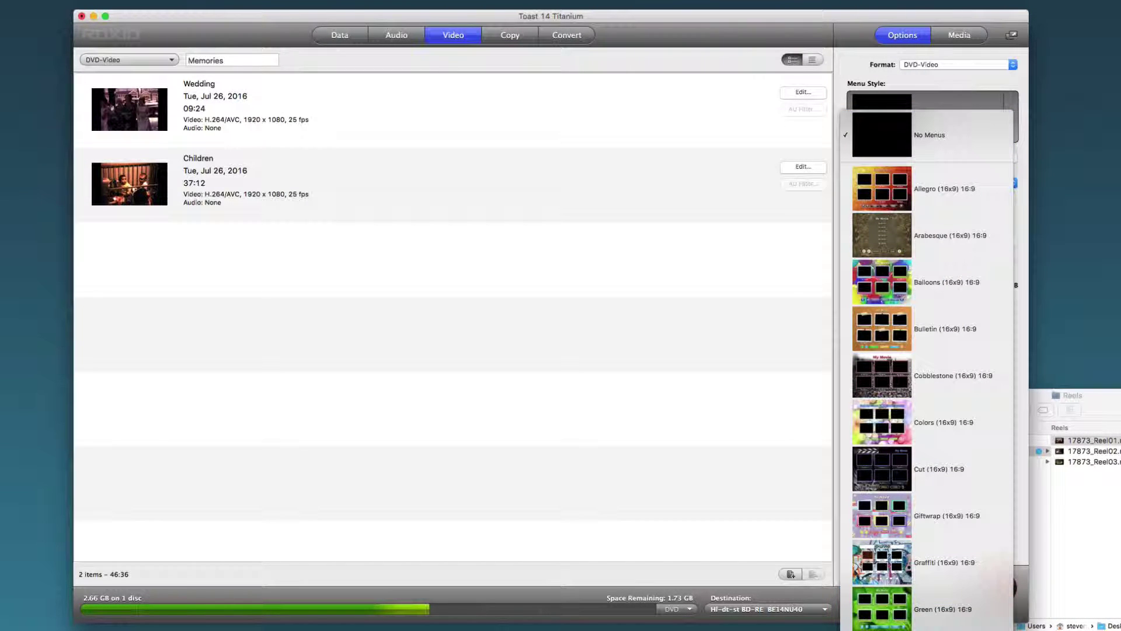
click(886, 469)
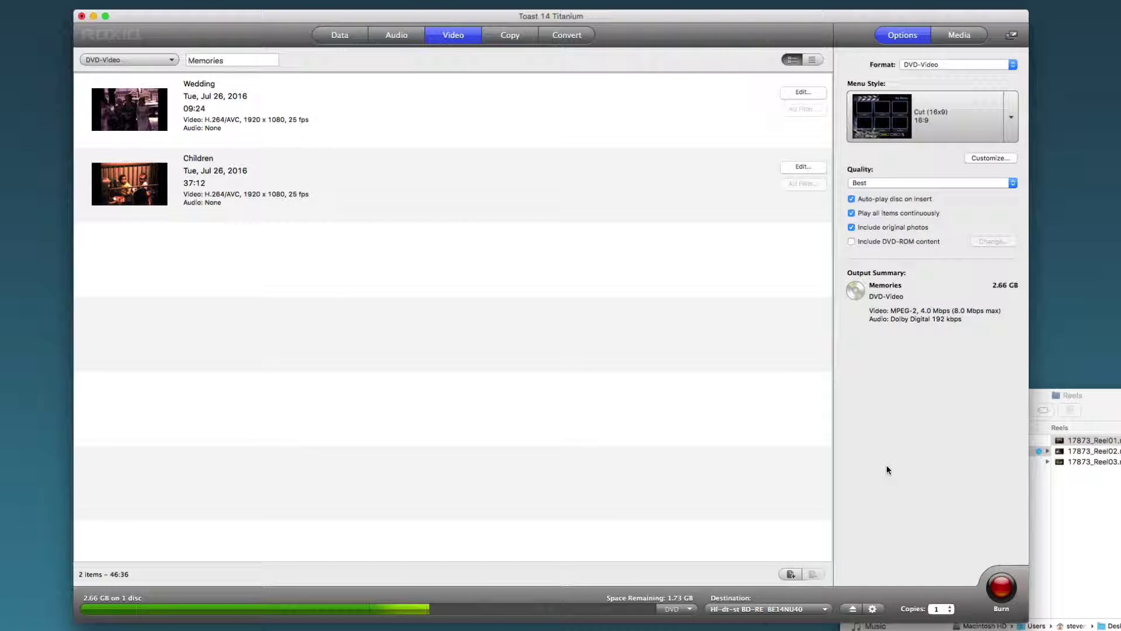
click(992, 156)
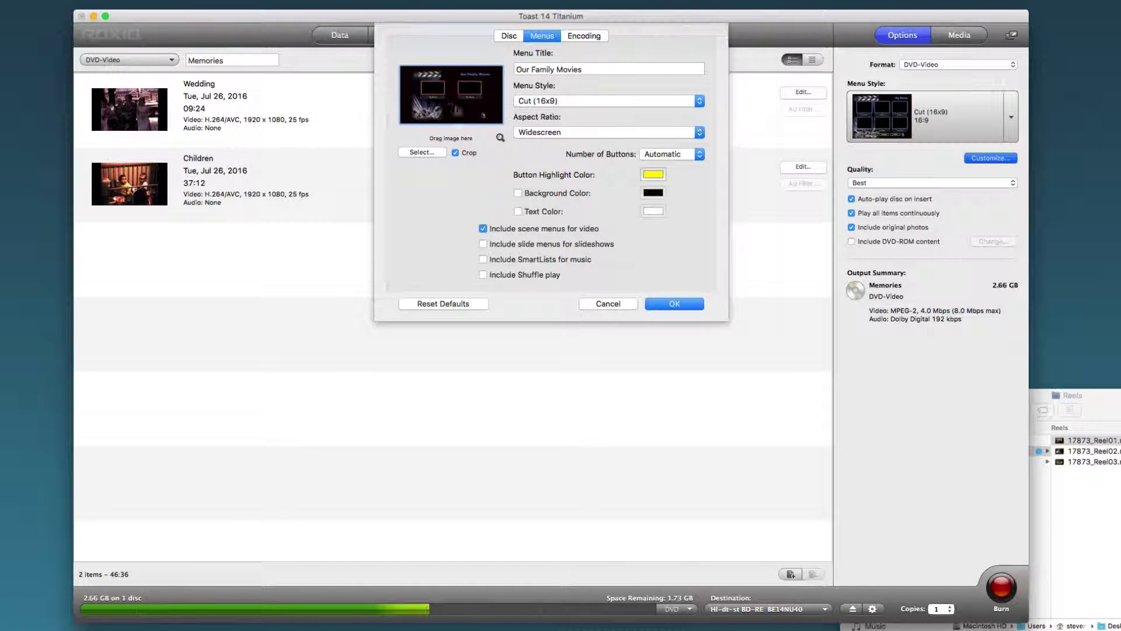
click(500, 138)
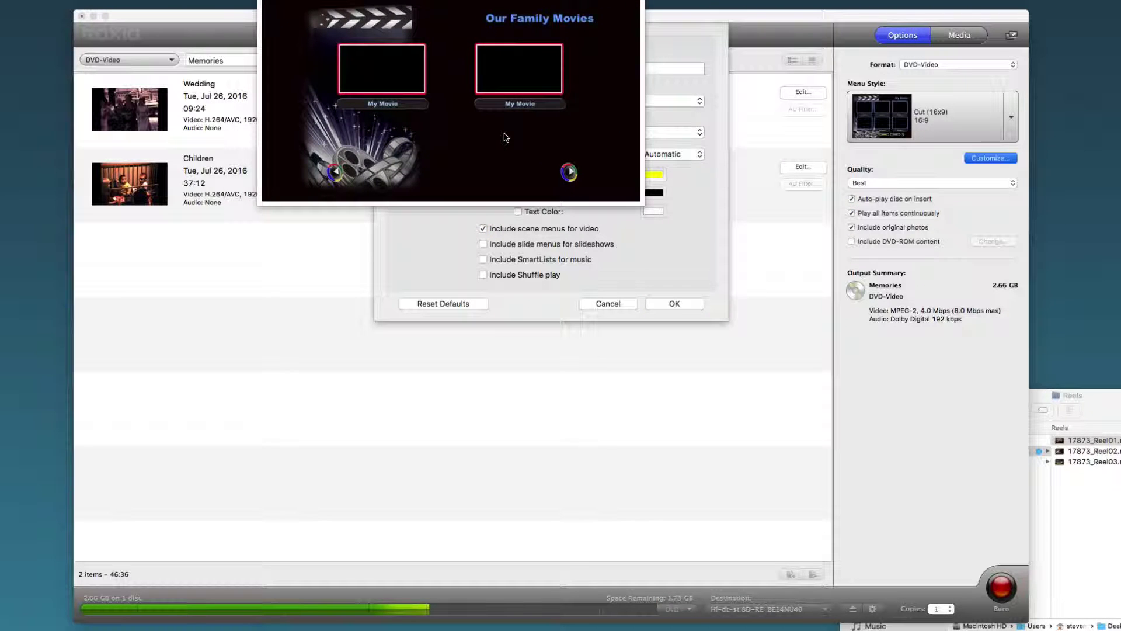
click(680, 259)
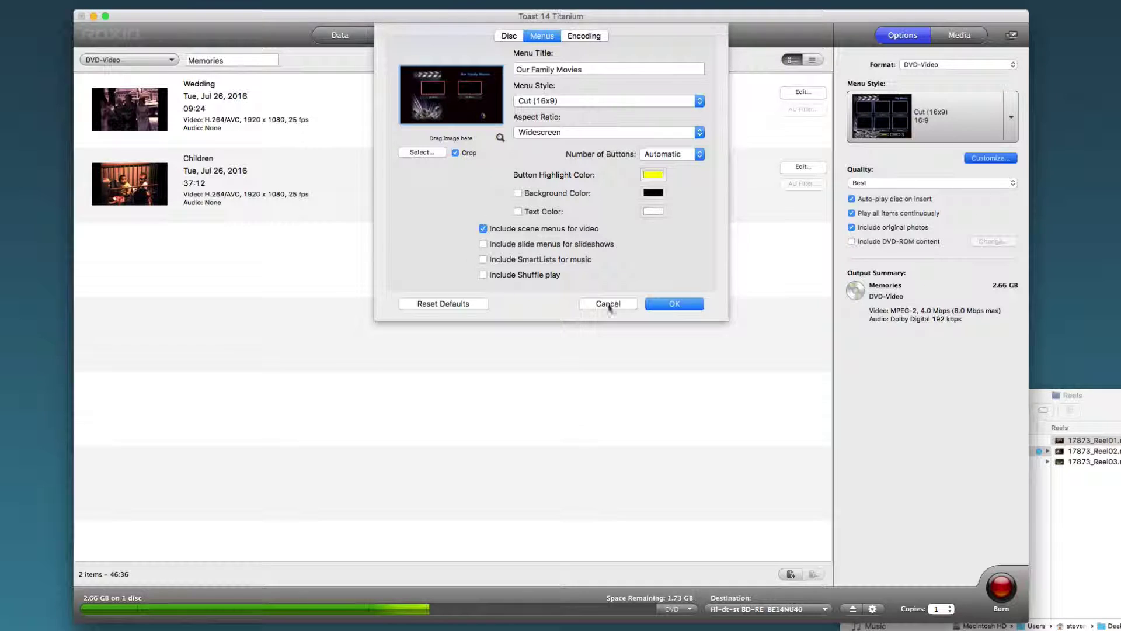
click(683, 307)
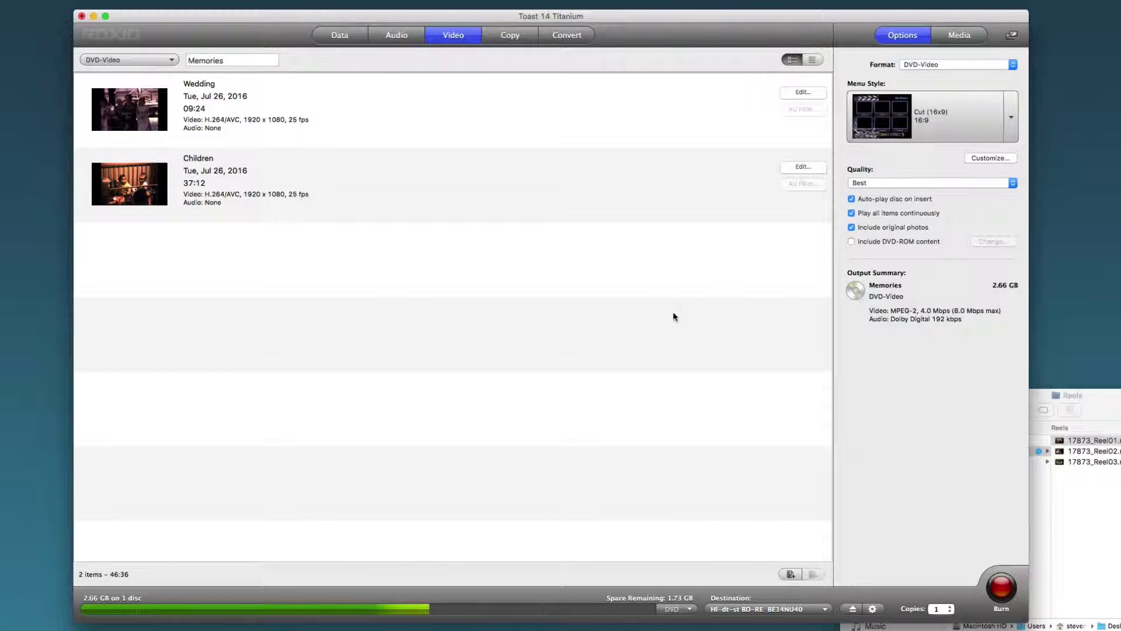
Step: Record the DVD project to disc, and play the Wedding video from the disc's menu in Mac Blu-ray Player
click(1009, 590)
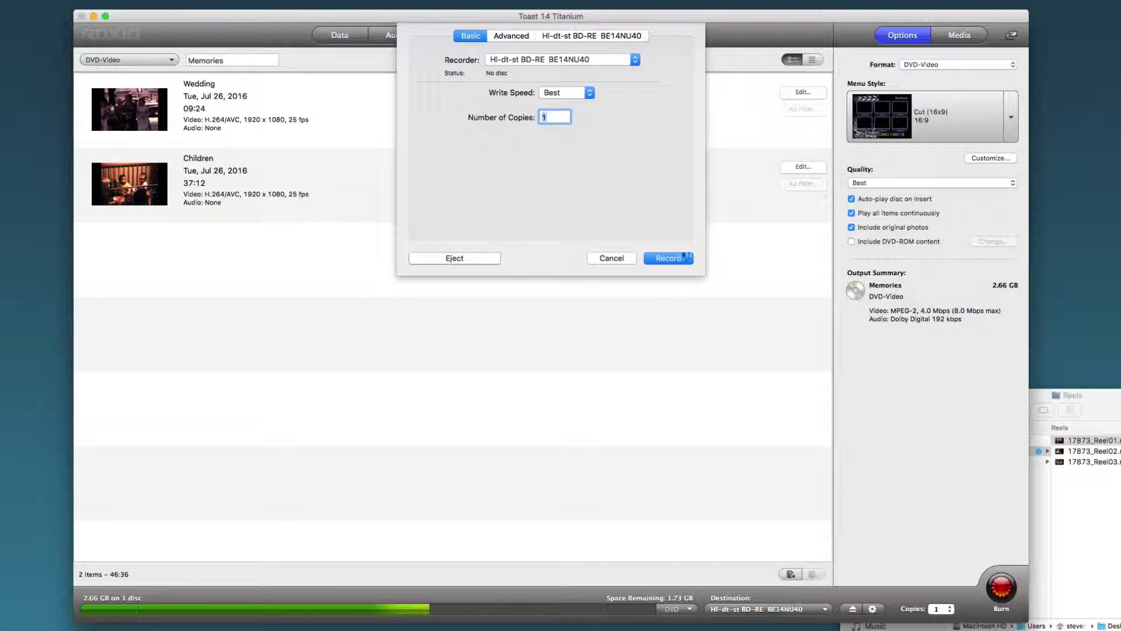
click(662, 258)
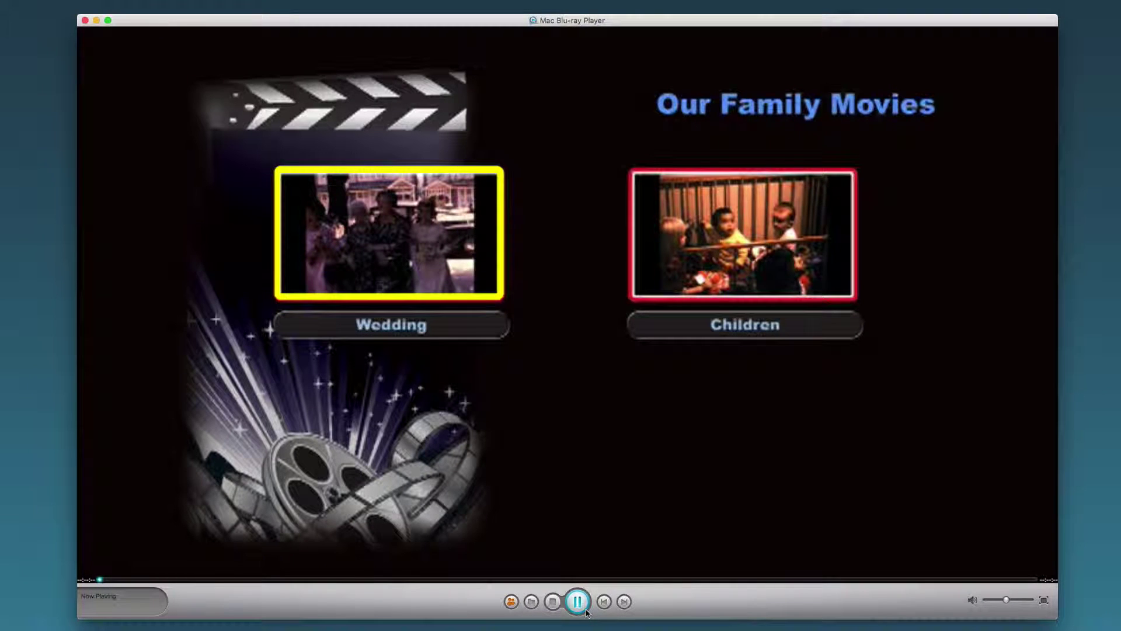
click(437, 250)
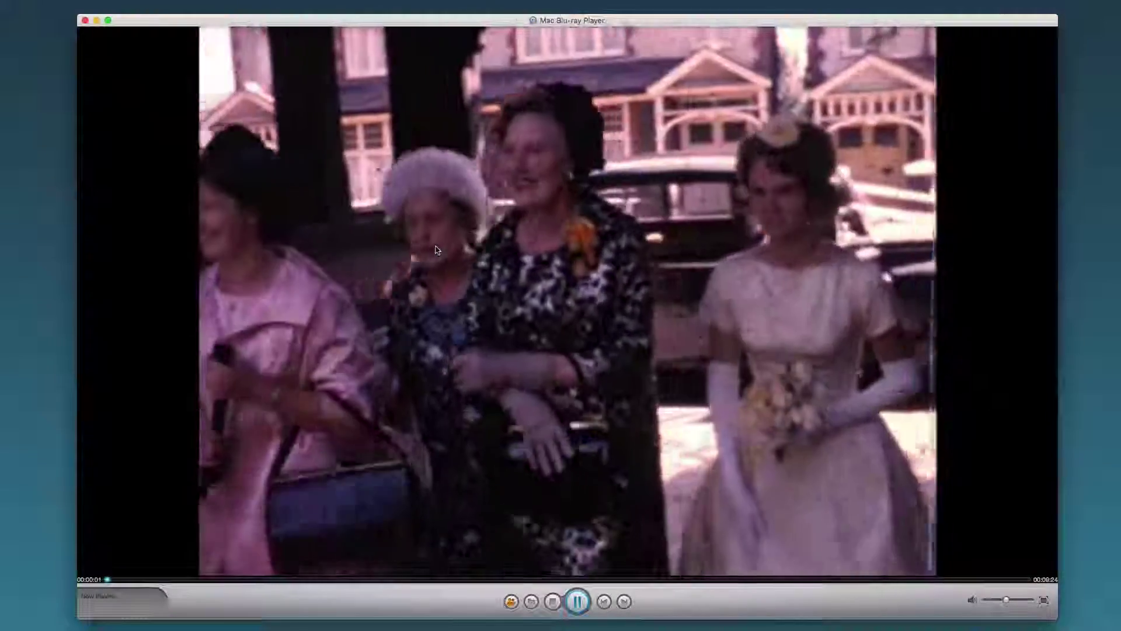